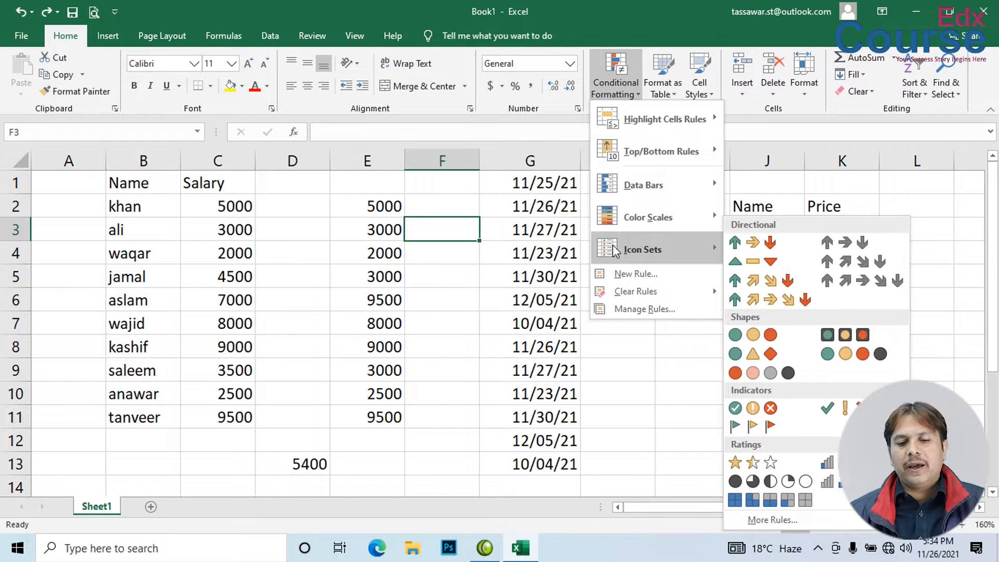
# Apply the coloured three-arrow directional icon set to the salaries in C2:C11.
pyautogui.click(418, 257)
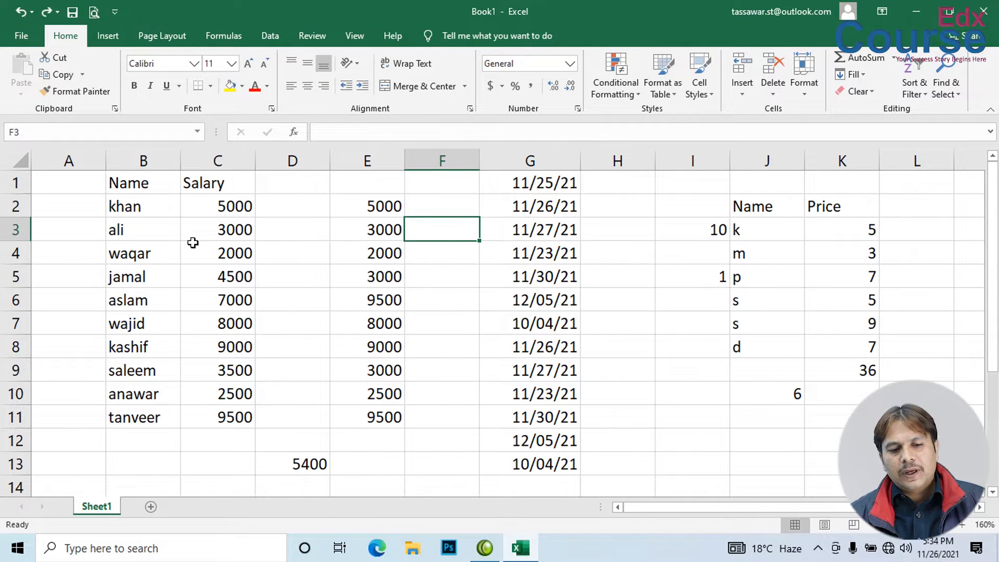
pyautogui.moveTo(220, 209); pyautogui.dragTo(221, 419)
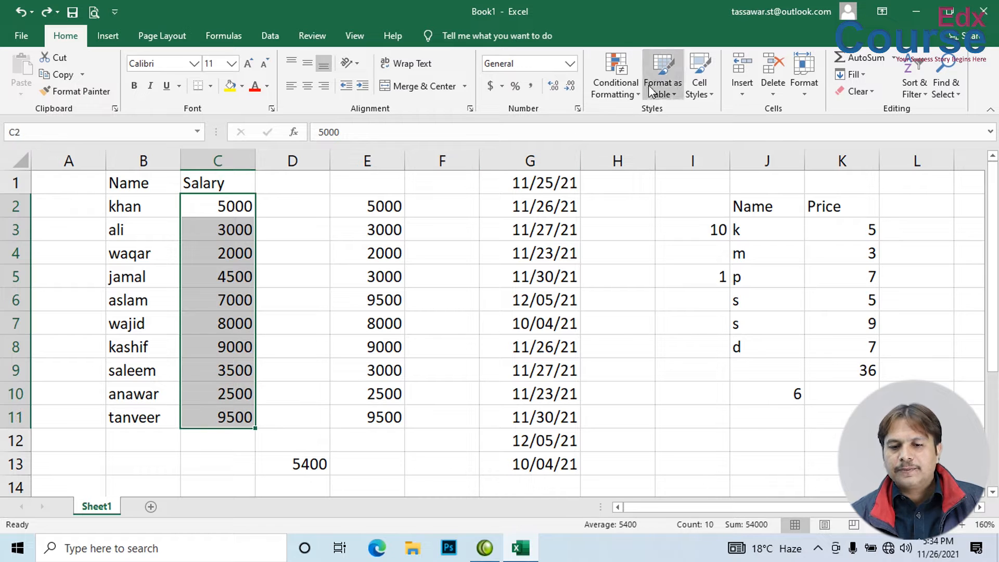
pyautogui.click(614, 79)
pyautogui.moveTo(635, 246)
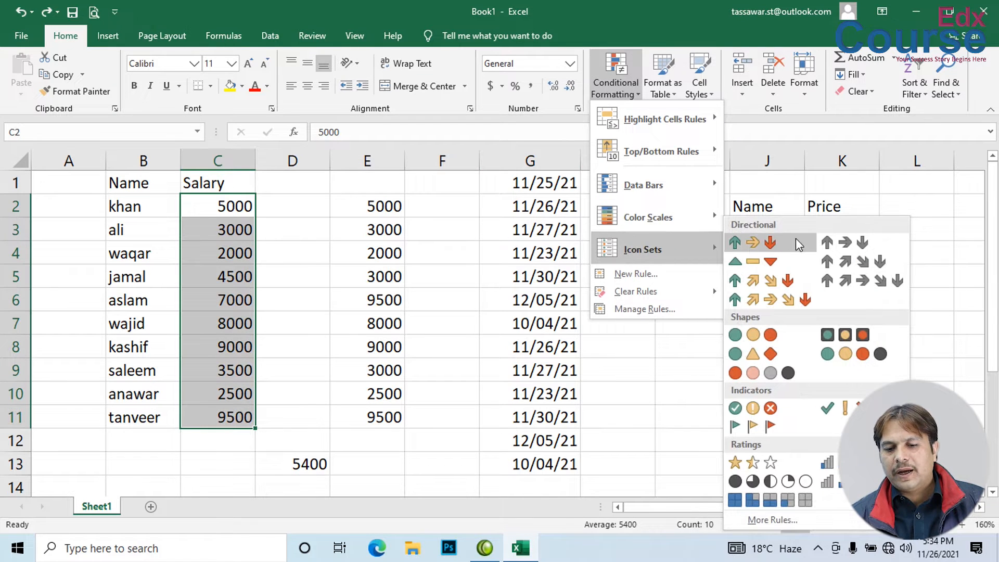
pyautogui.click(752, 243)
pyautogui.click(357, 292)
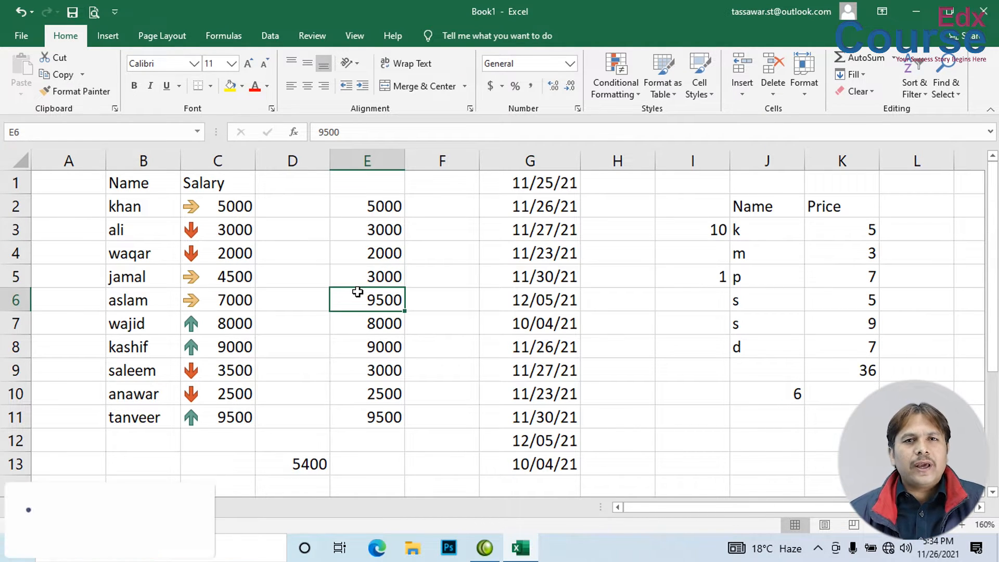
# Examine the icon thresholds and value types in the existing icon set rule for C2:C11, leaving the rule as it is.
pyautogui.moveTo(216, 211); pyautogui.dragTo(216, 419)
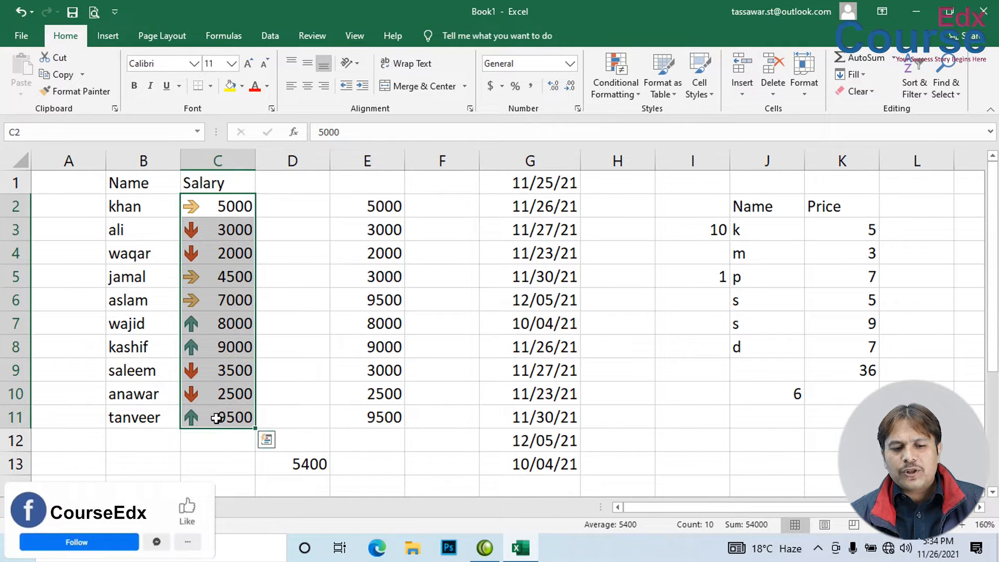
pyautogui.click(615, 86)
pyautogui.moveTo(640, 249)
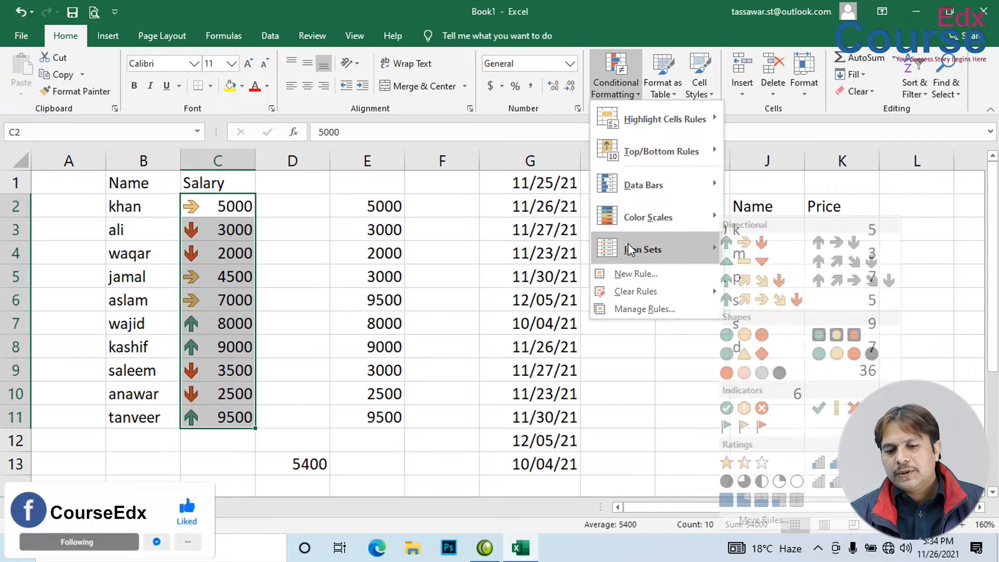
pyautogui.click(641, 308)
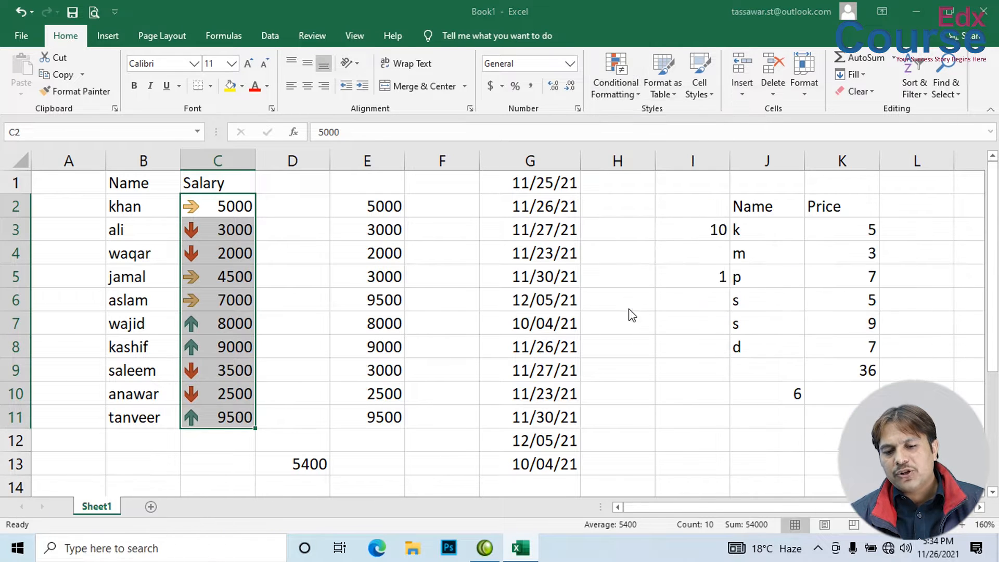
pyautogui.click(597, 175)
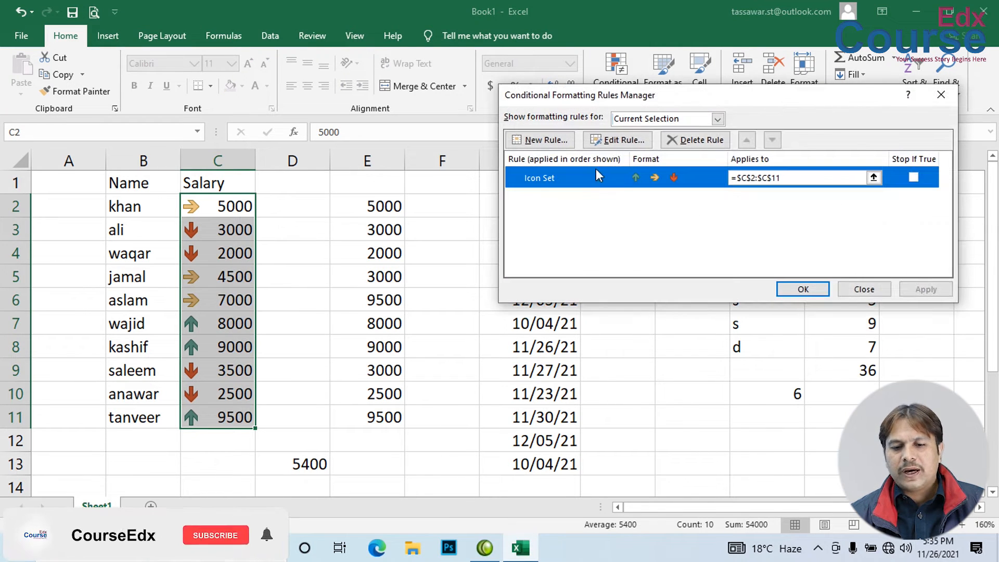
pyautogui.click(624, 139)
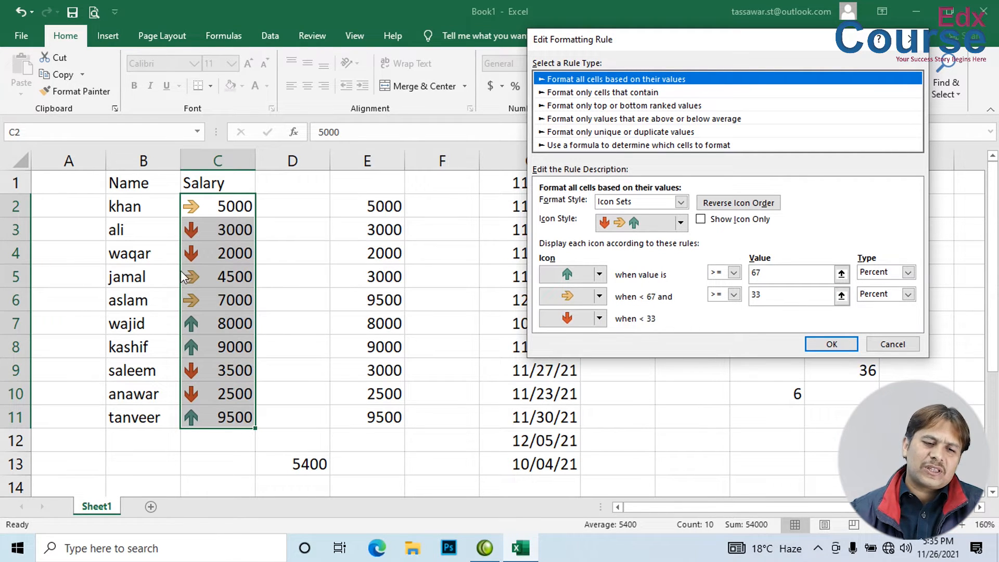
pyautogui.click(910, 346)
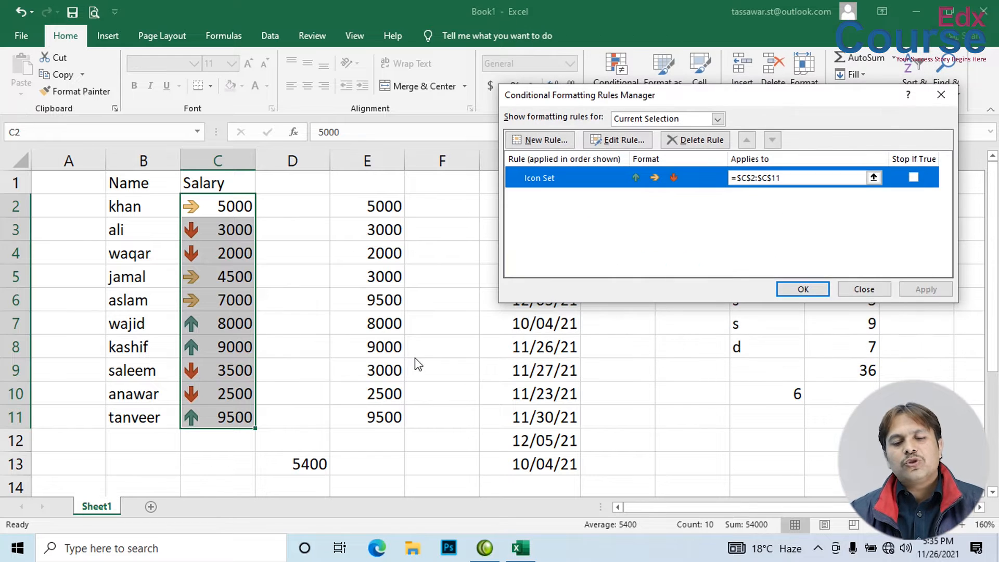
pyautogui.click(862, 289)
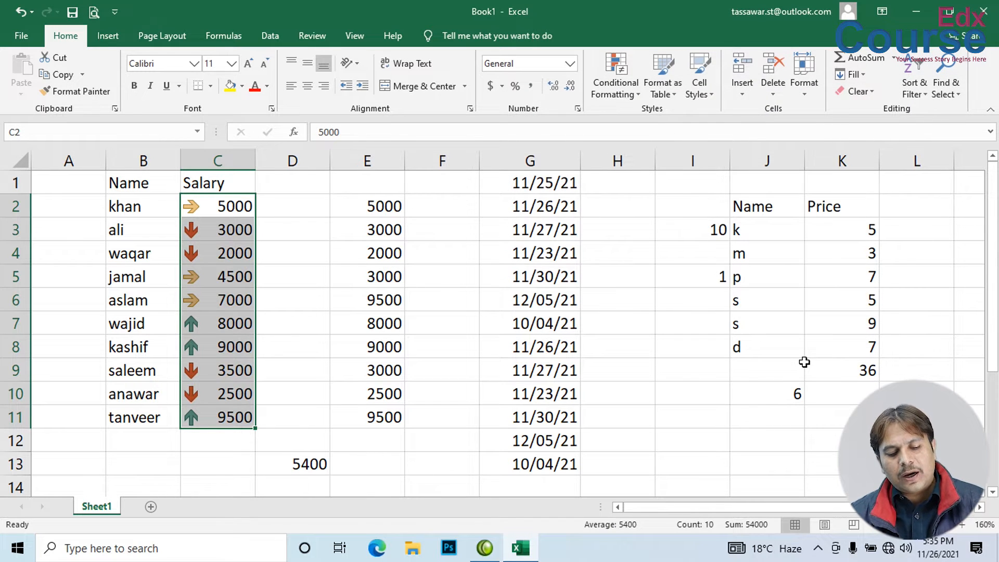
# Undo the icon set formatting and start a custom icon set rule for C2:C11 using the coloured three-arrow style.
pyautogui.hotkey('ctrl', 'z')
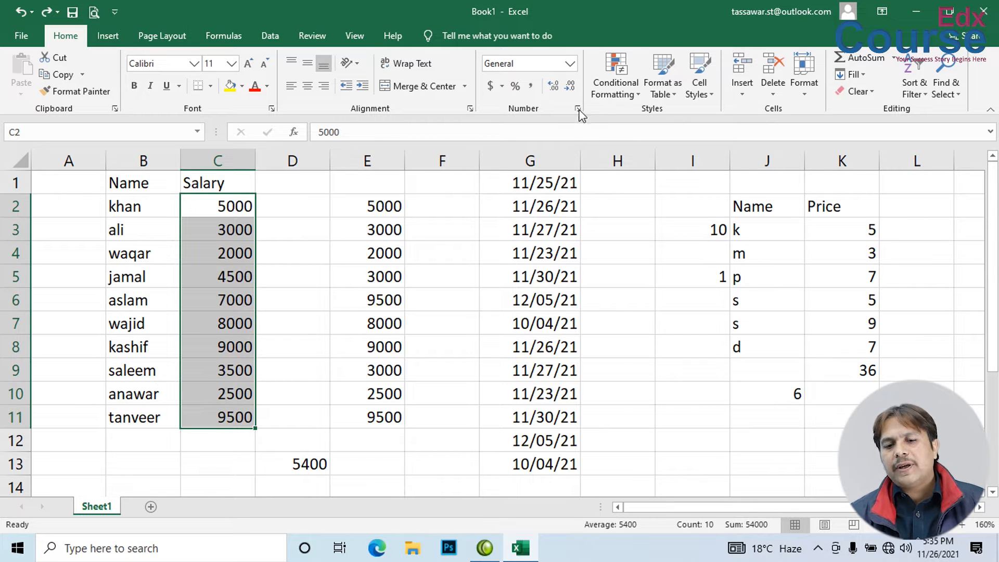
pyautogui.click(610, 92)
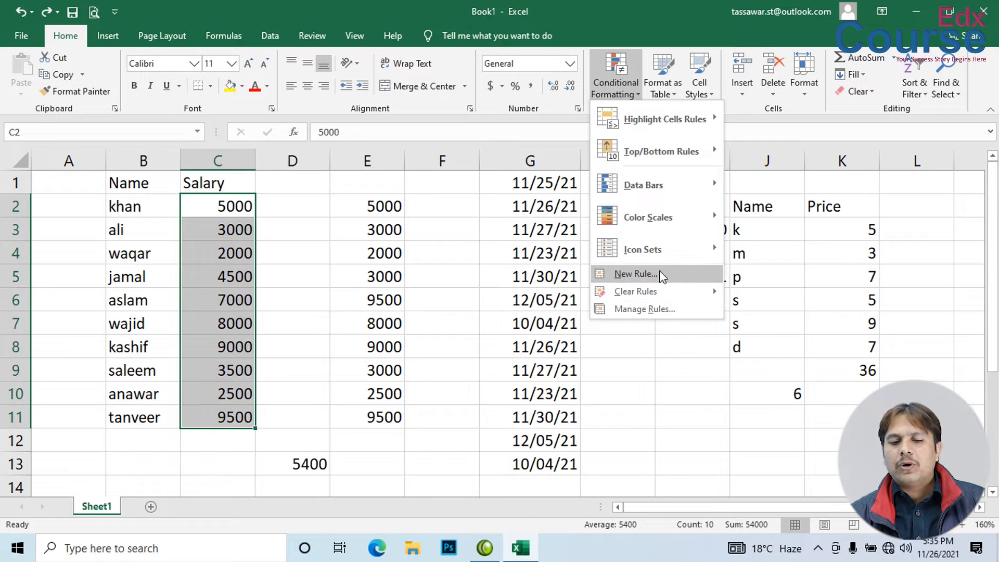
pyautogui.moveTo(647, 245)
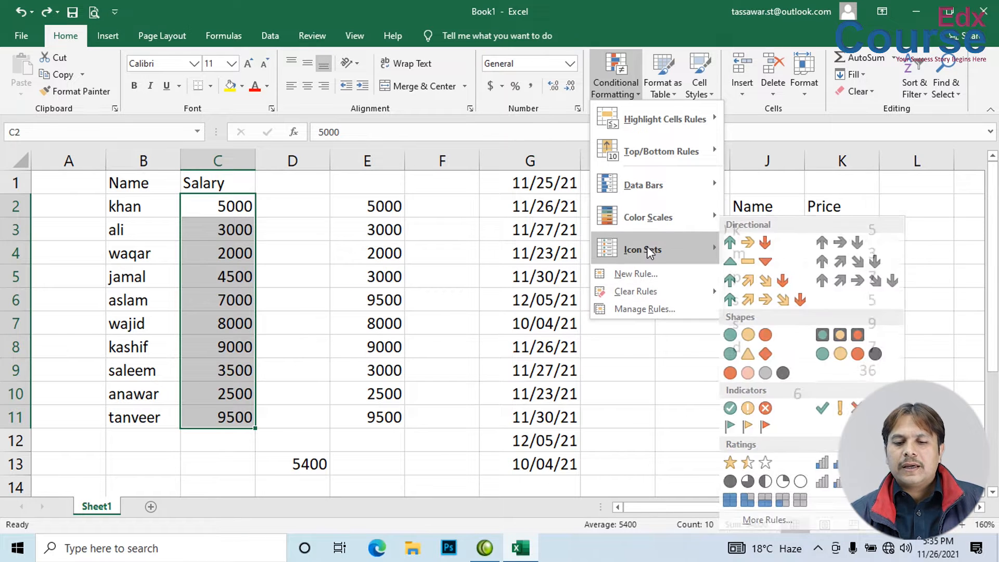
pyautogui.click(784, 522)
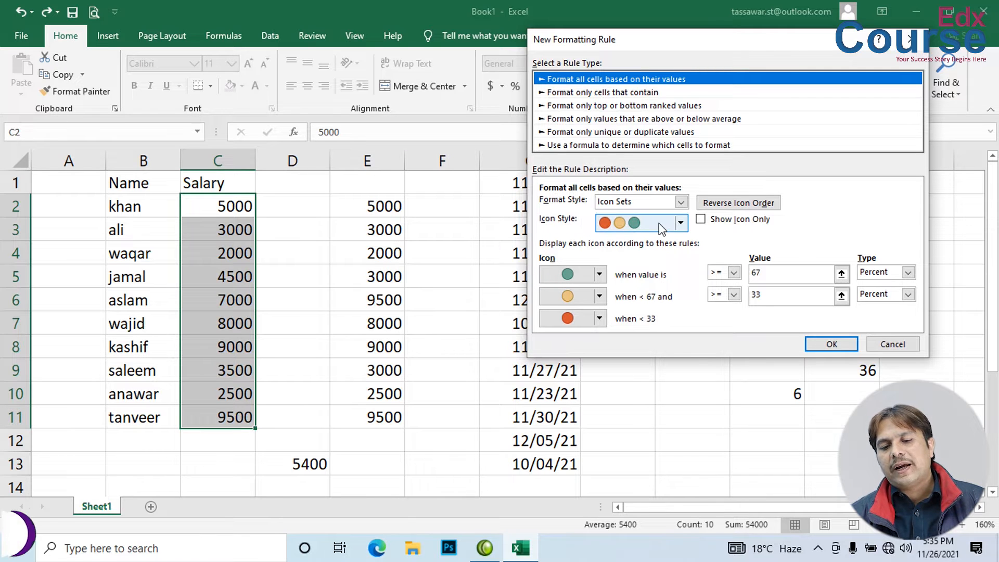
pyautogui.click(680, 224)
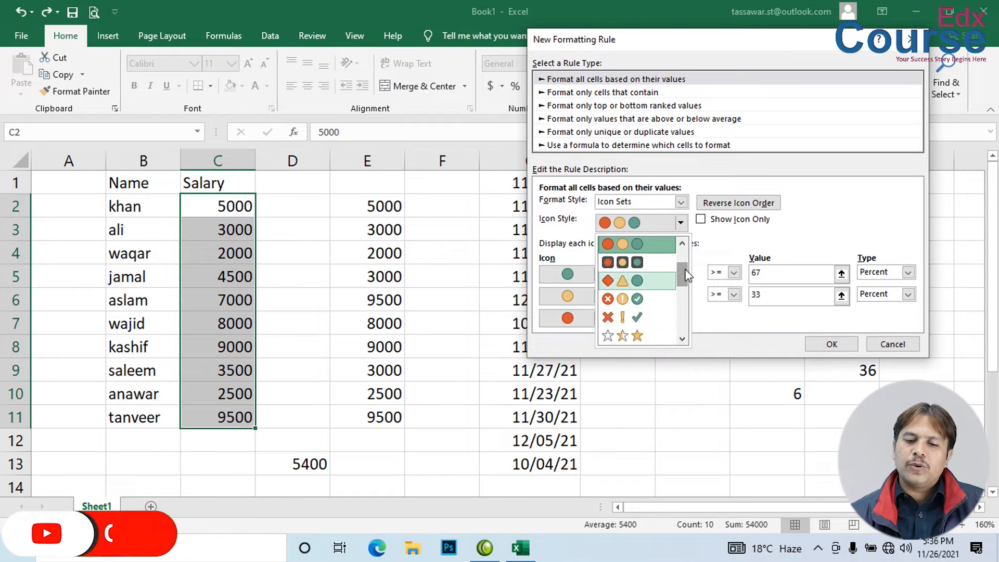
pyautogui.moveTo(685, 270); pyautogui.dragTo(682, 248)
pyautogui.click(639, 245)
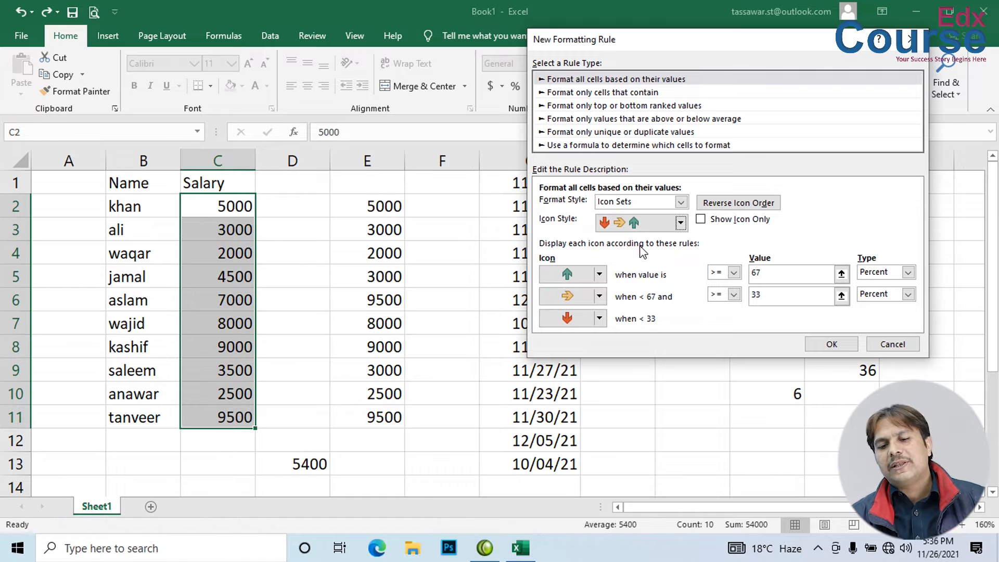
# Set the value type of both the green and yellow arrow thresholds to Number.
pyautogui.click(908, 272)
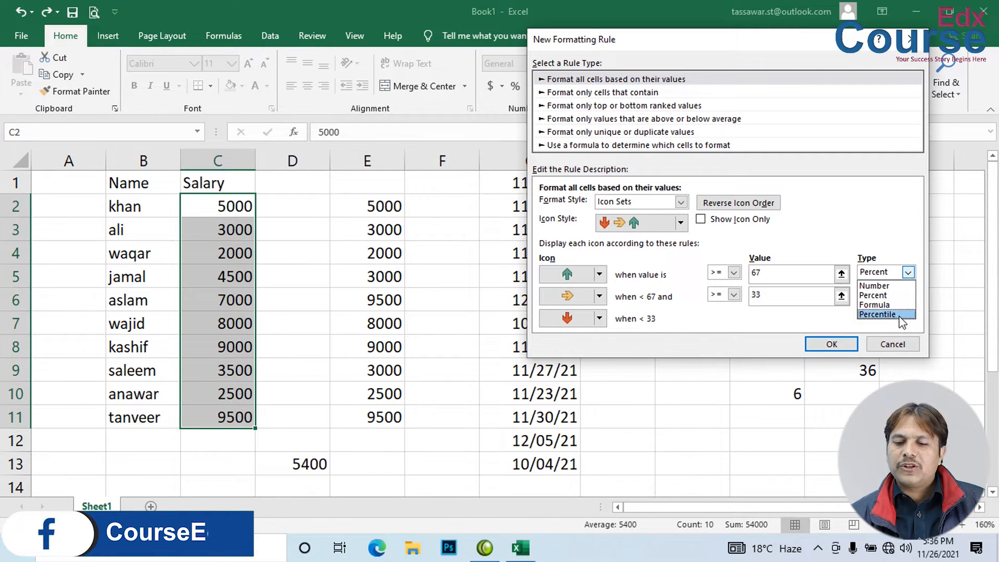
pyautogui.click(873, 286)
pyautogui.click(908, 294)
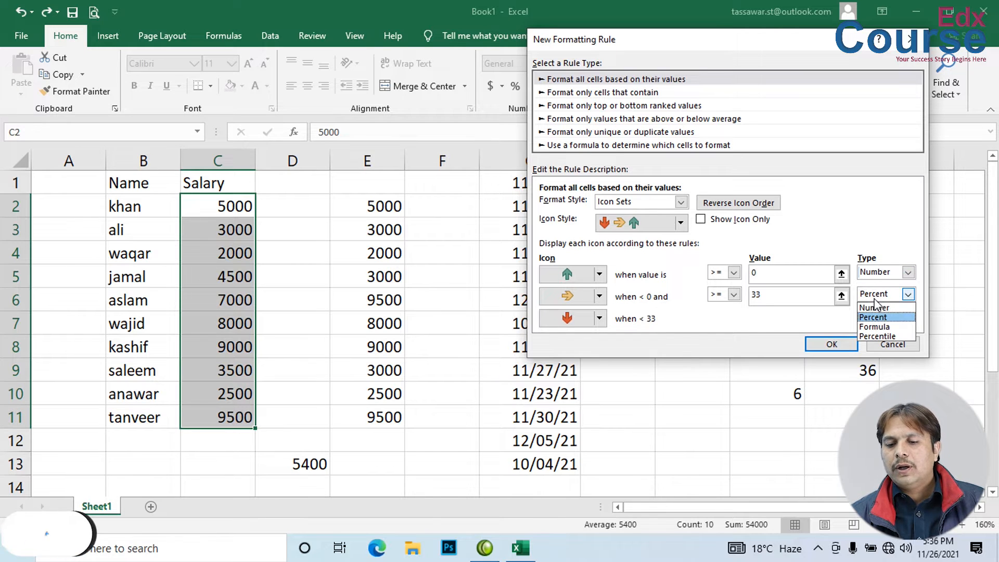
pyautogui.click(878, 309)
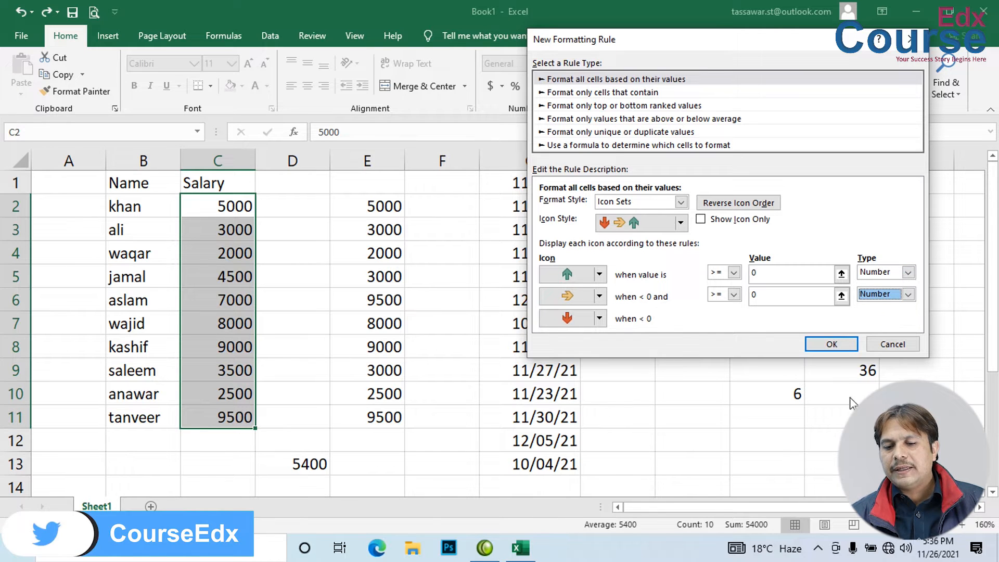
# Set the green arrow threshold to >= 6000 and the yellow arrow threshold to >= 3000, and apply the rule to the salaries.
pyautogui.click(767, 271)
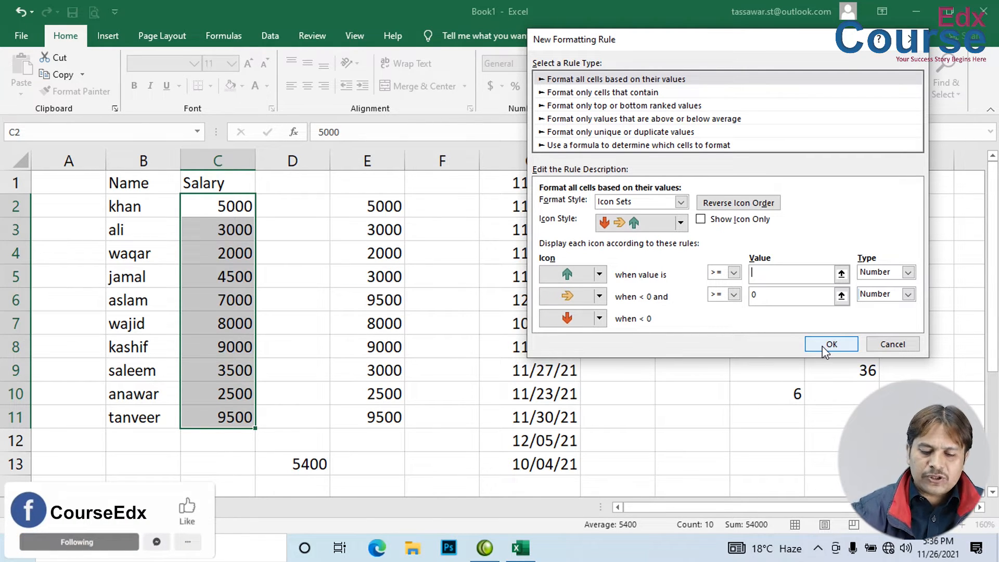
pyautogui.write('000')
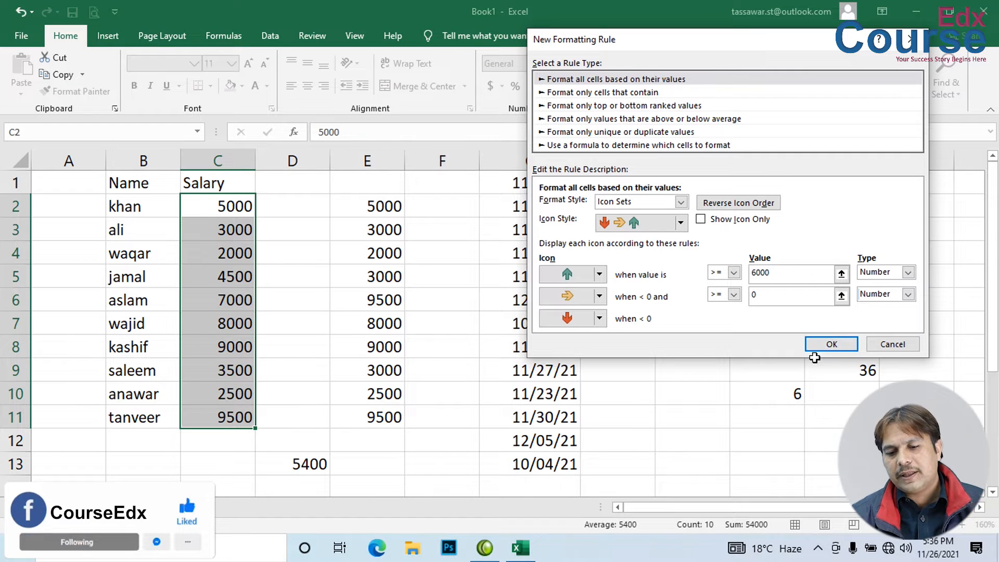
pyautogui.click(769, 296)
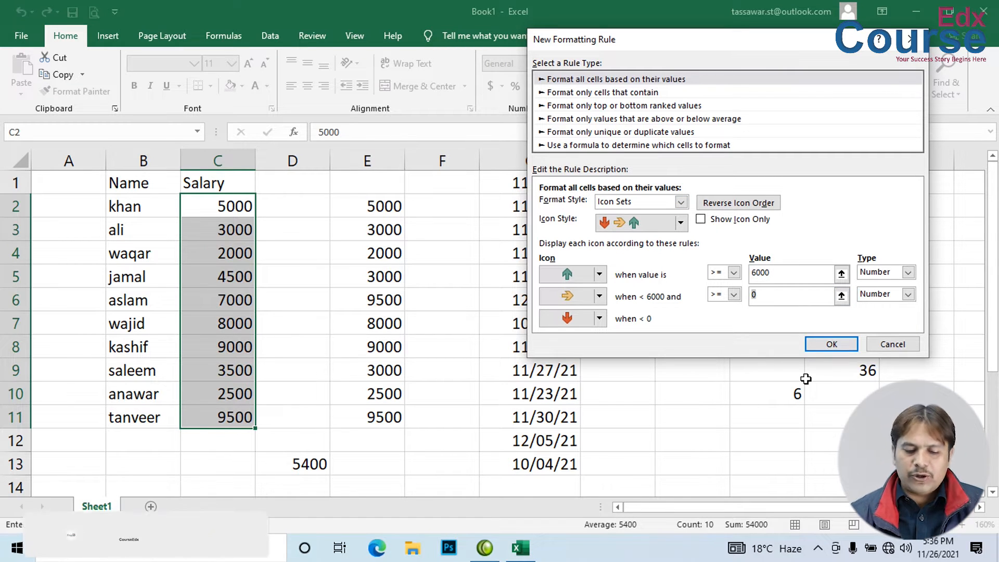
pyautogui.write('3000')
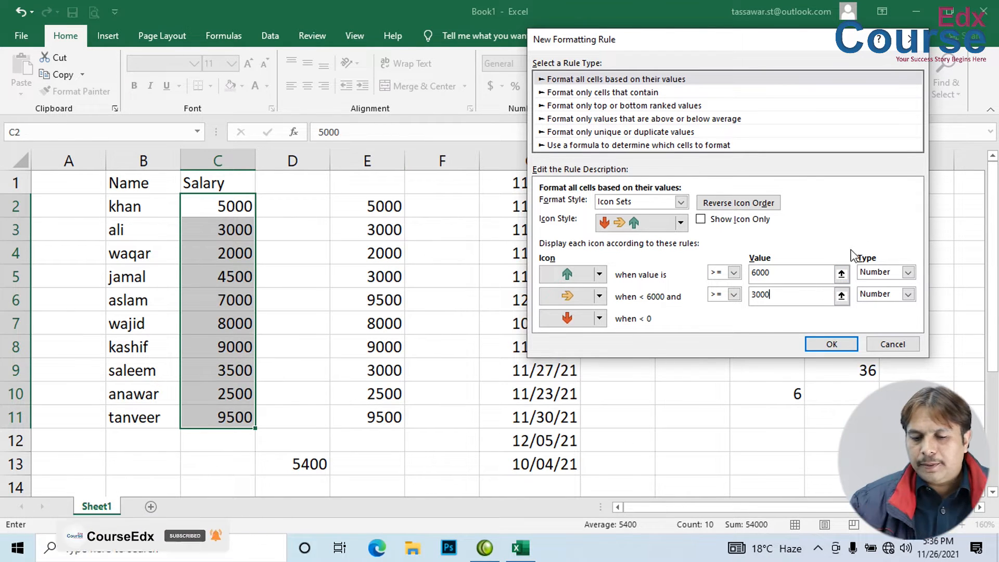
pyautogui.click(781, 272)
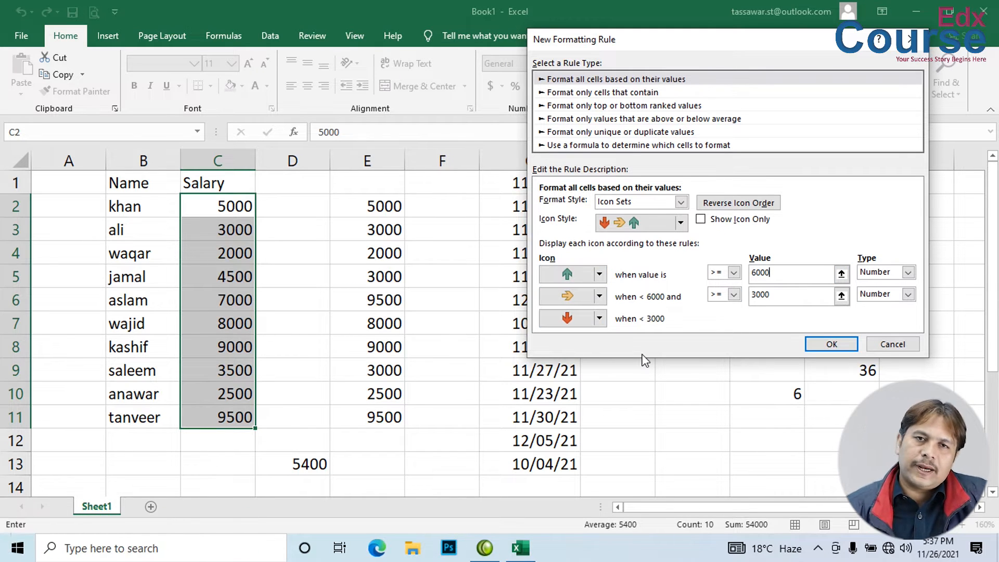
pyautogui.click(828, 344)
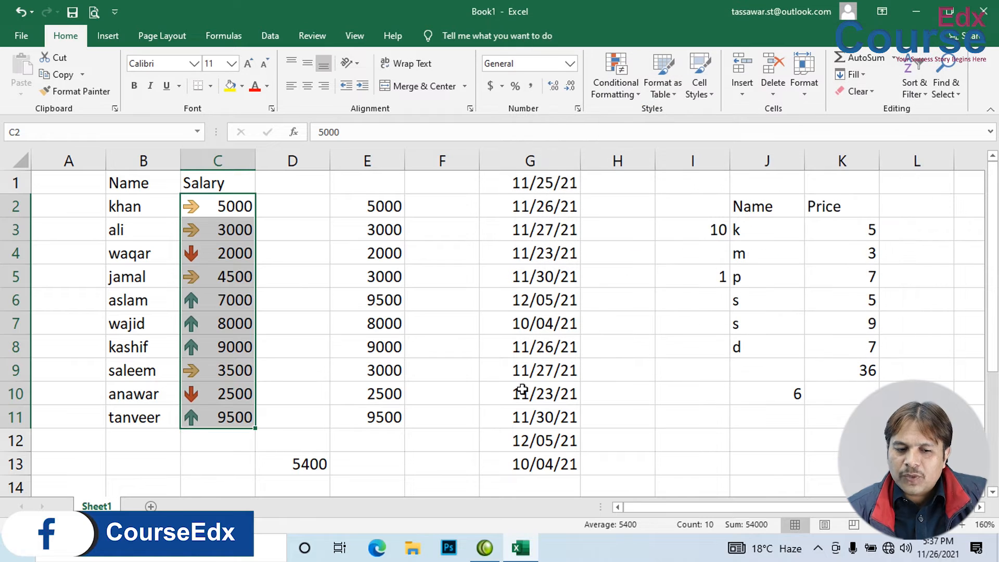
pyautogui.click(335, 280)
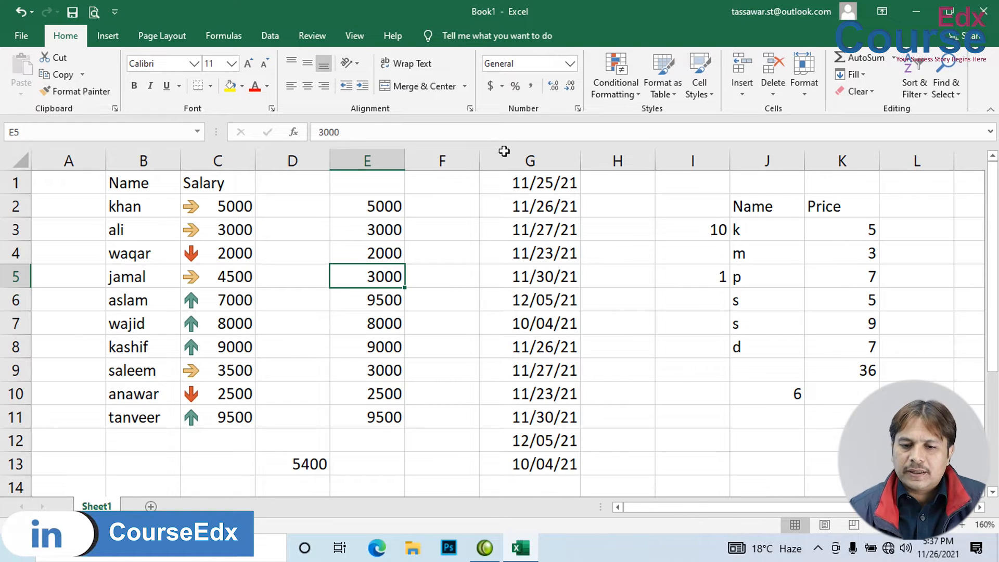
# Clear the conditional formatting rules from the entire sheet.
pyautogui.click(616, 78)
pyautogui.moveTo(635, 248)
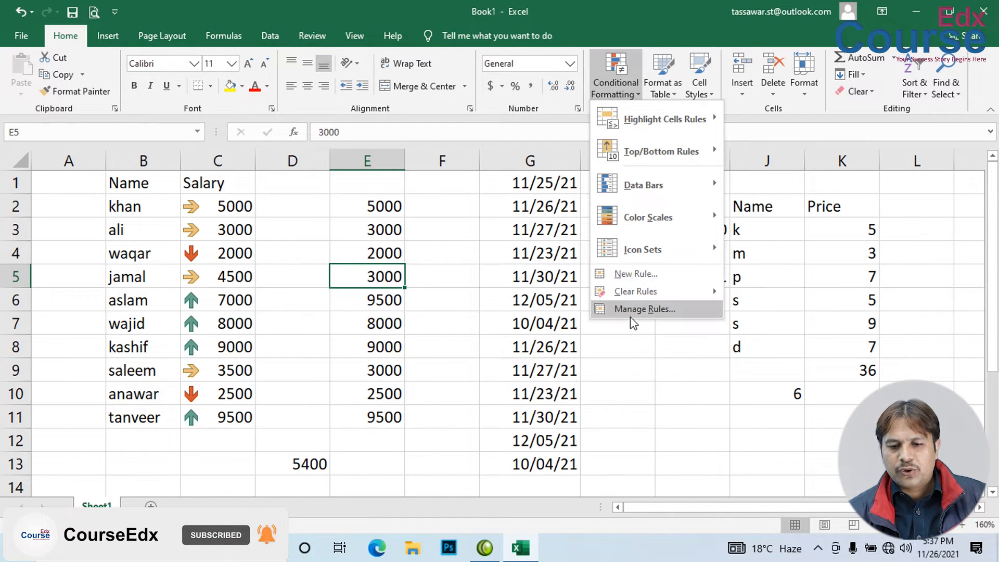
pyautogui.moveTo(642, 292)
pyautogui.click(784, 315)
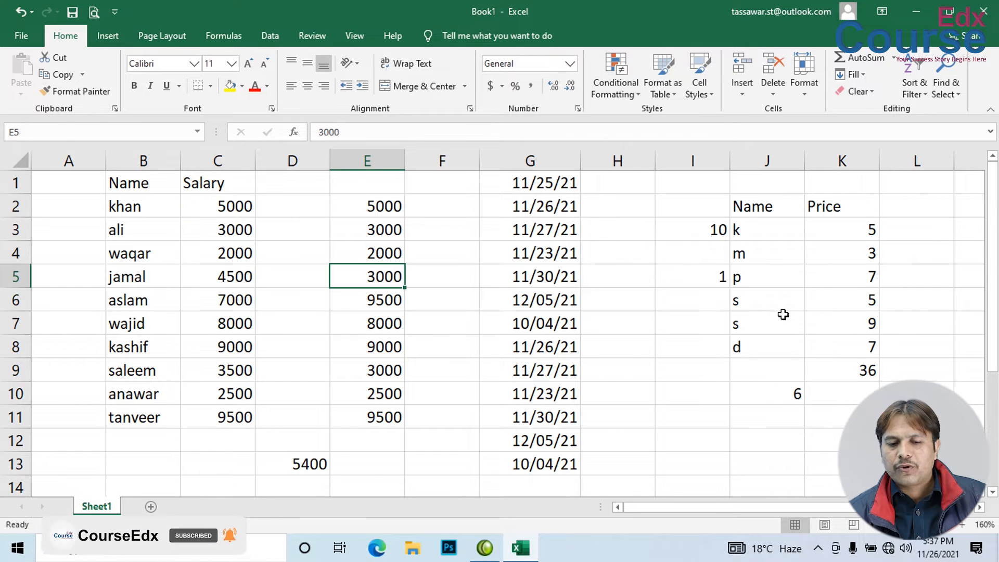
pyautogui.click(474, 252)
# Look at the new rule option that uses a formula to determine which cells to format, without creating a rule.
pyautogui.click(626, 84)
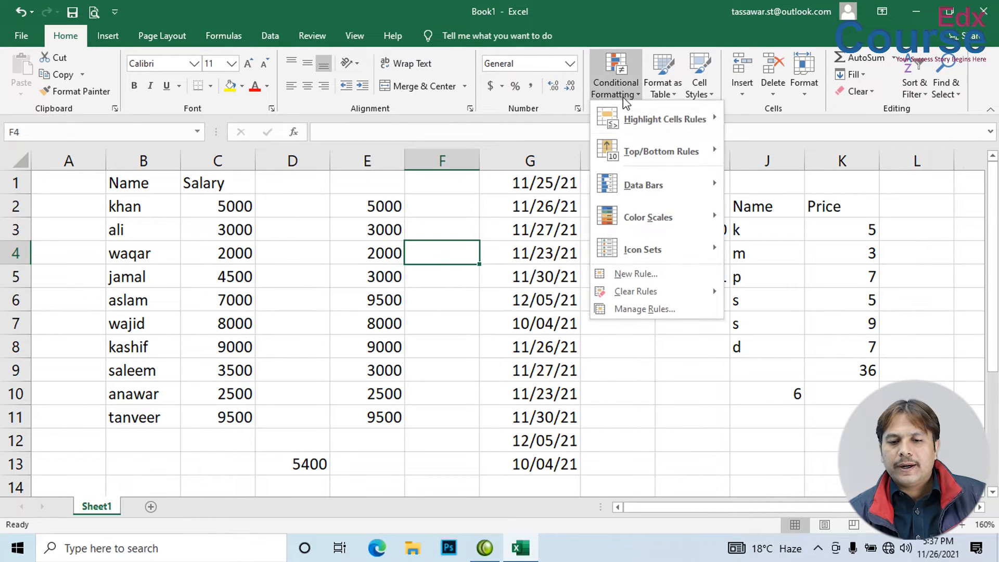
pyautogui.moveTo(648, 120)
pyautogui.click(782, 342)
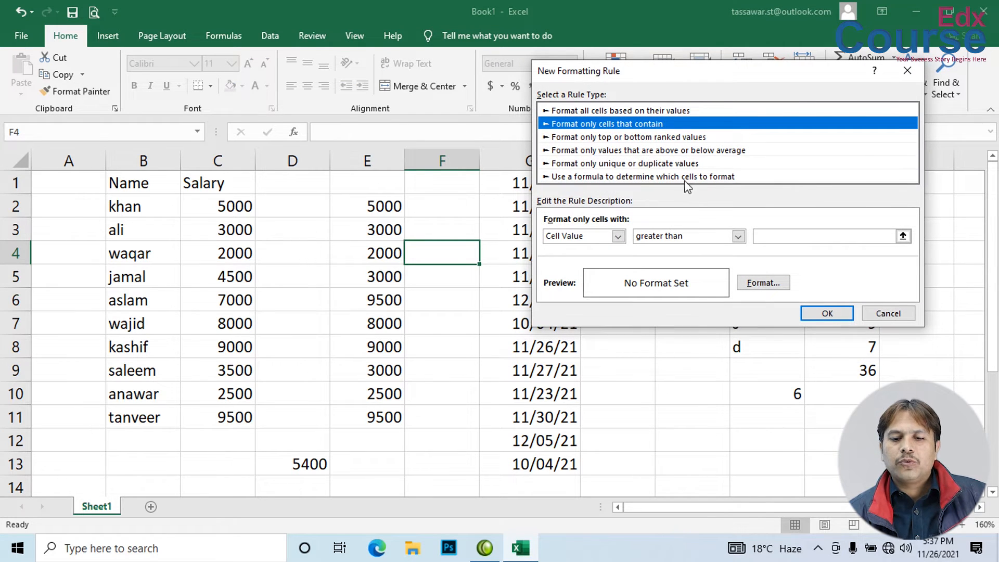
pyautogui.click(725, 177)
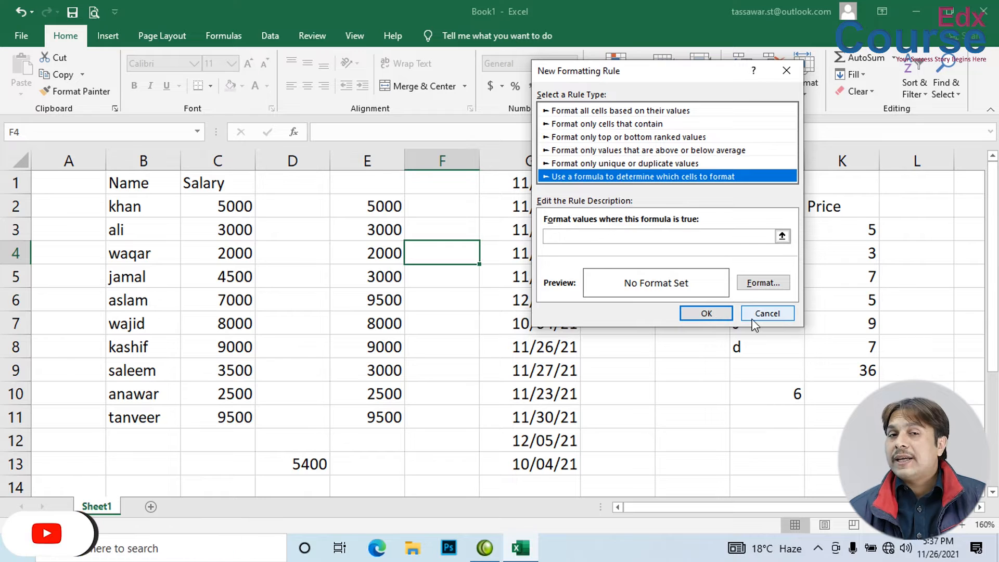
pyautogui.click(752, 315)
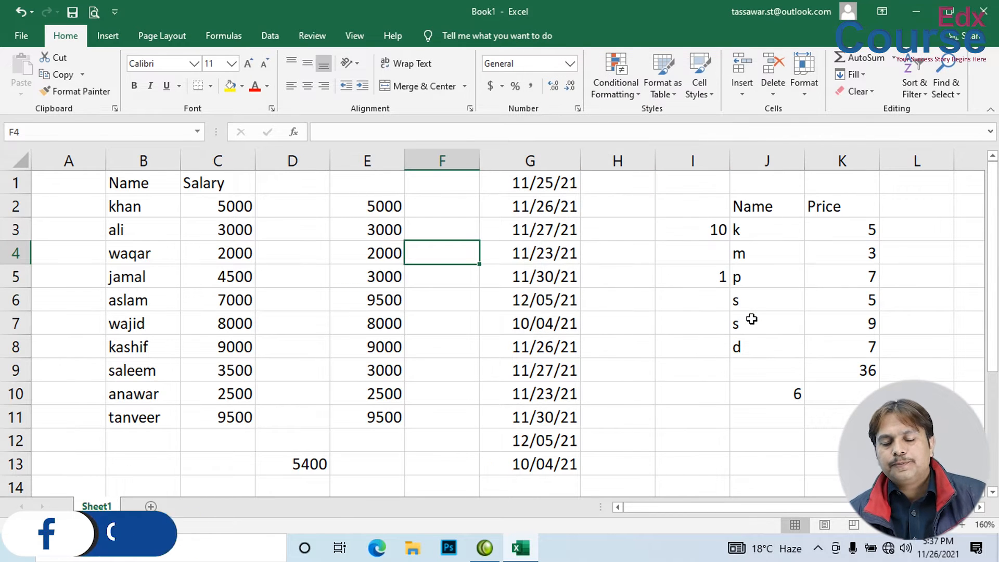
# Label cell B12 as Total and sum the salaries C2:C11 in cell C12 with AutoSum.
pyautogui.click(227, 439)
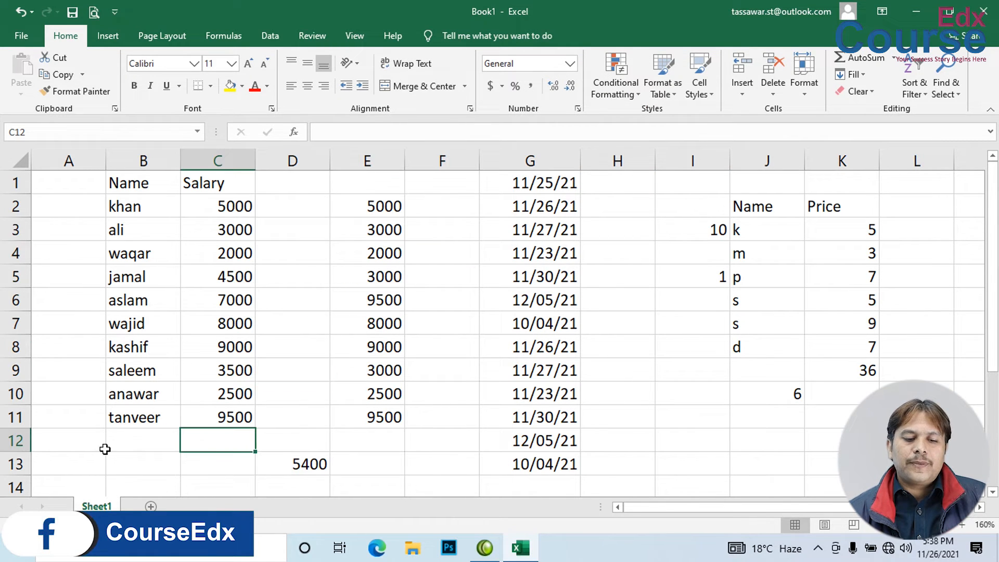
pyautogui.click(148, 442)
pyautogui.write('Total')
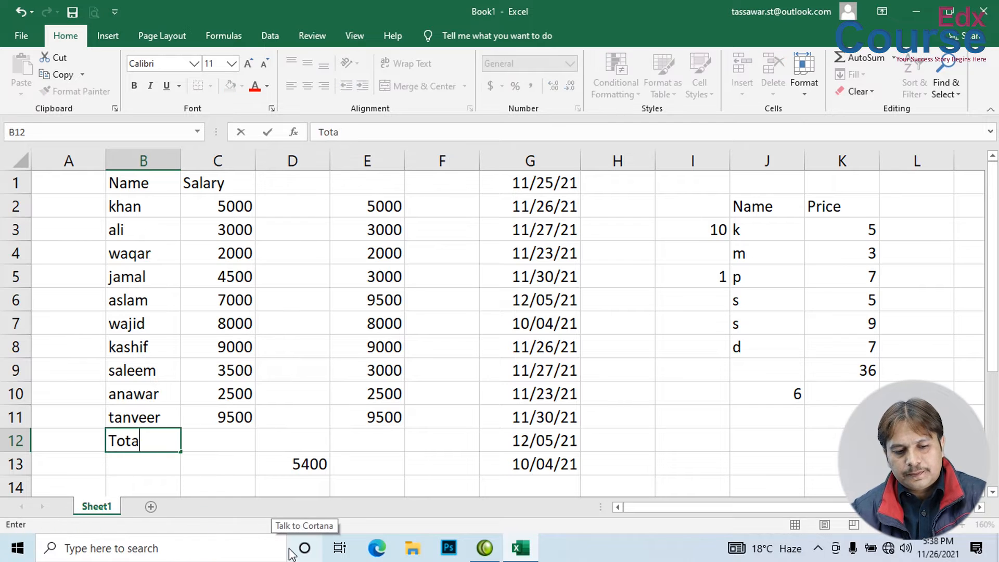
pyautogui.press('Tab')
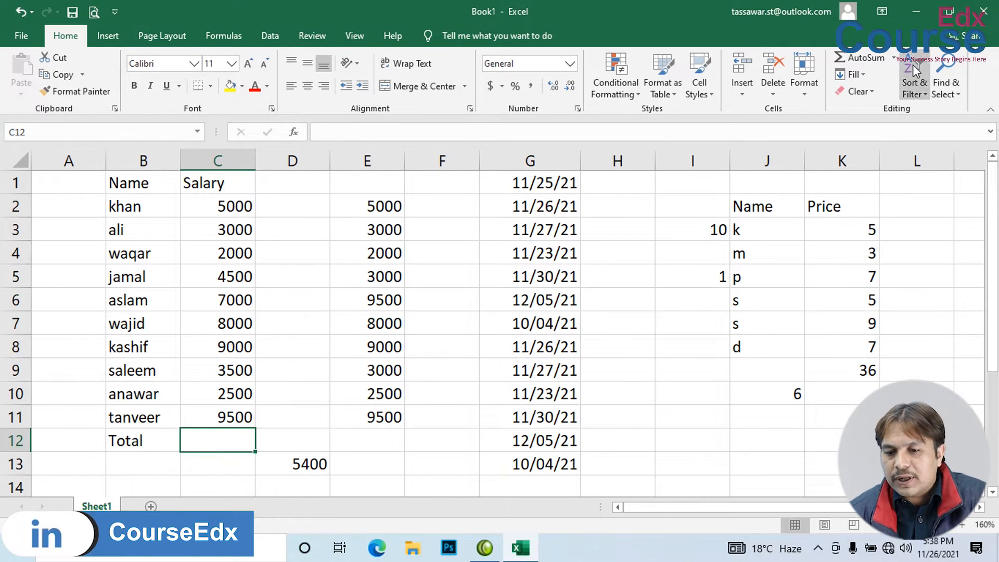
pyautogui.click(860, 56)
pyautogui.press('Return')
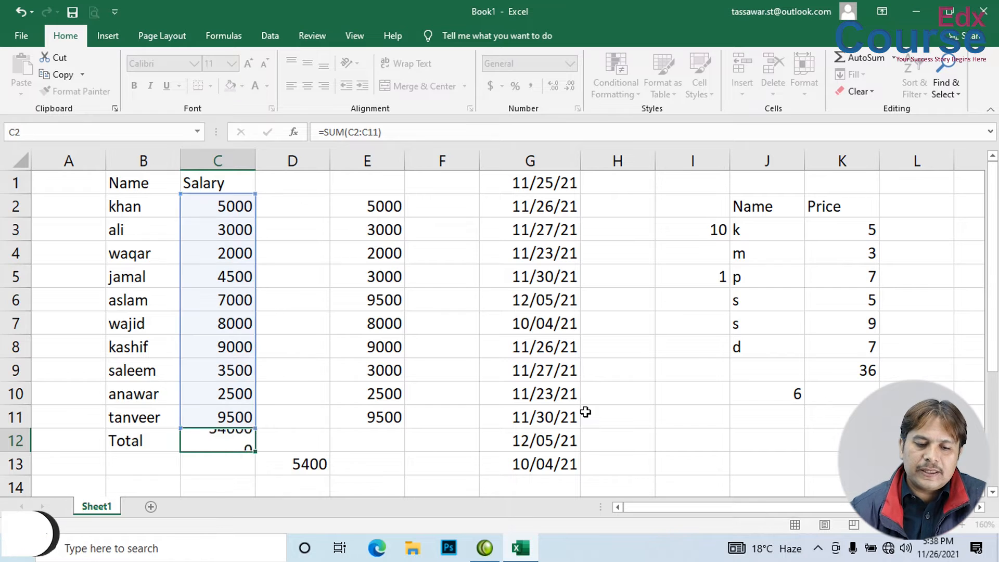
# Clear the stray value from cell D13 below the salary table.
pyautogui.press('Left')
pyautogui.press('Up')
pyautogui.press('Right')
pyautogui.press('Right')
pyautogui.press('Down')
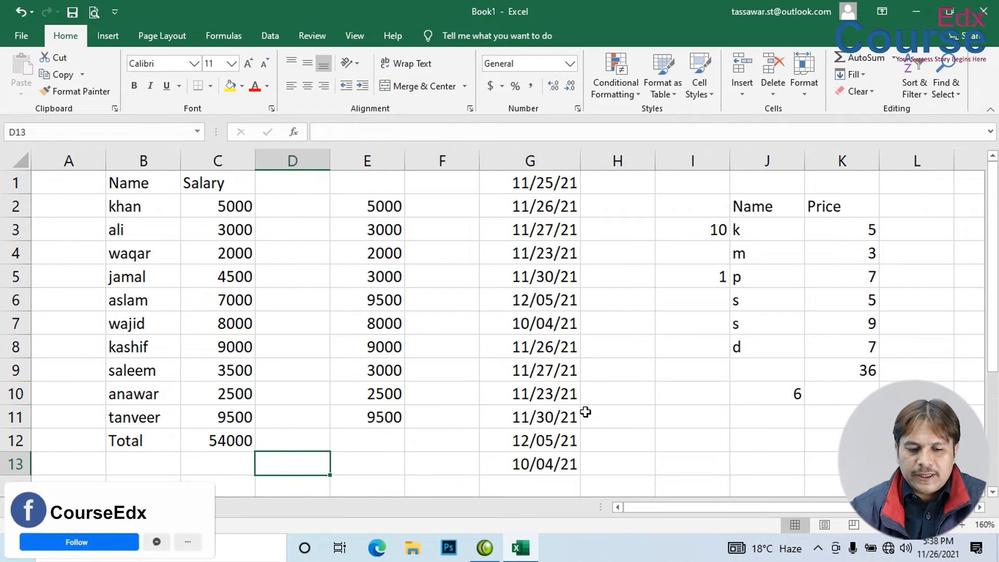
# Apply all borders to the whole name and salary table, B1:C12.
pyautogui.press('Up')
pyautogui.press('Up')
pyautogui.press('Left')
pyautogui.press('Left')
pyautogui.hotkey('ctrl', 'Up')
pyautogui.hotkey('ctrl', 'a')
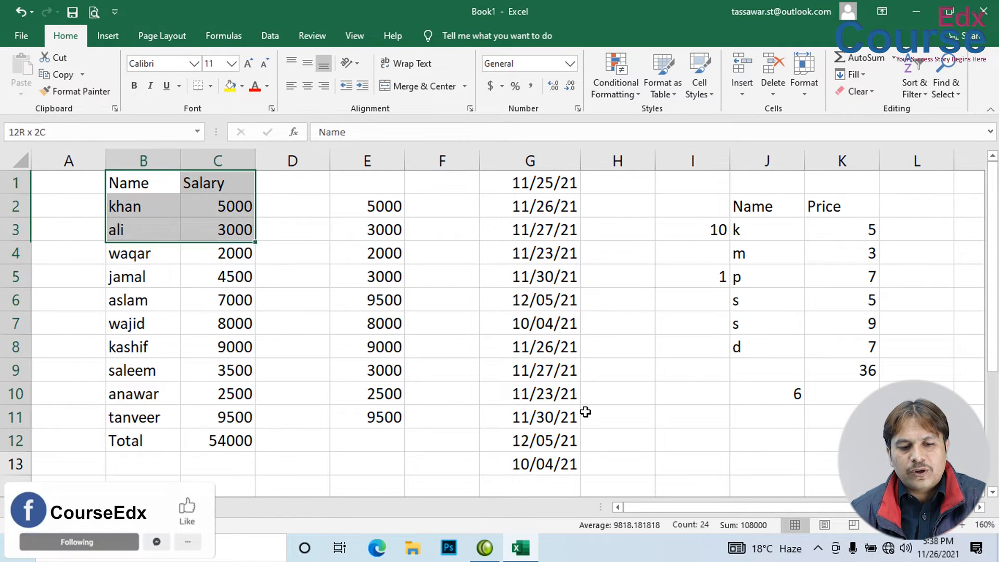
pyautogui.click(211, 86)
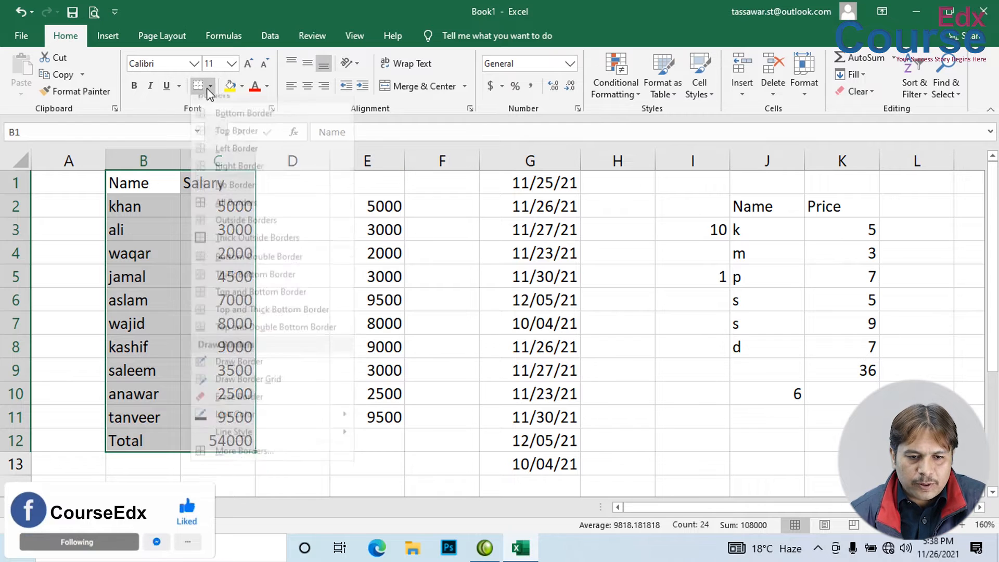
pyautogui.click(233, 251)
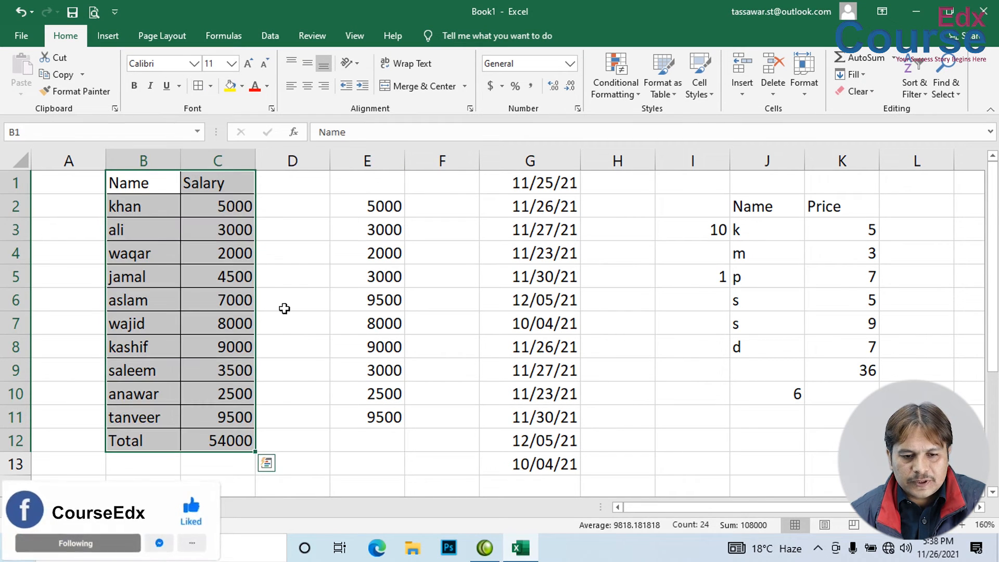
pyautogui.click(283, 306)
# Clear all contents and formatting from the data in columns E through K beside the salary table.
pyautogui.moveTo(366, 471); pyautogui.dragTo(794, 156)
pyautogui.hotkey('alt', 'e')
pyautogui.press('a')
pyautogui.press('a')
pyautogui.press('Home')
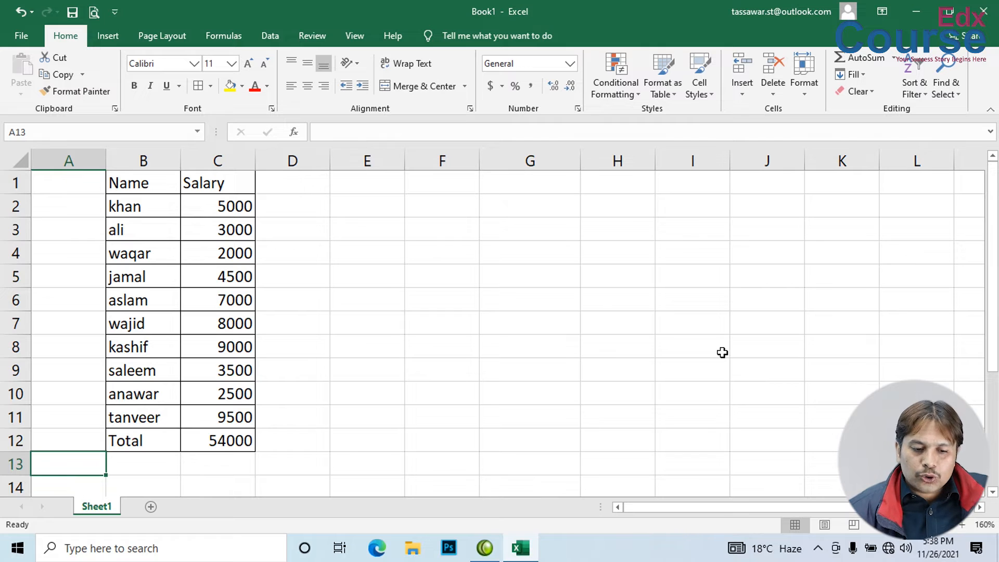
# Examine the total formula in C12 and the salary range C2:C11 that it adds up.
pyautogui.press('Up')
pyautogui.press('Right')
pyautogui.press('Right')
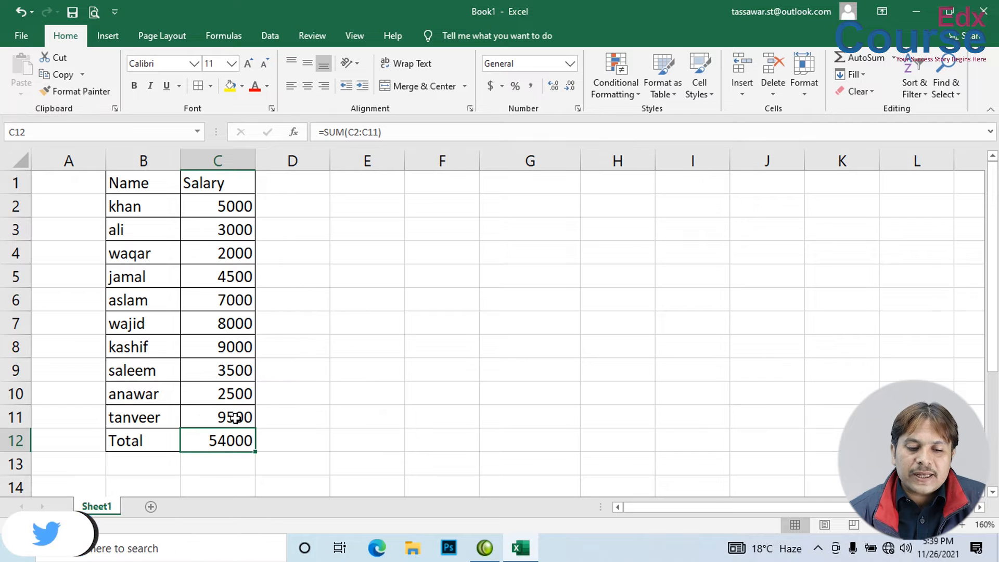
pyautogui.moveTo(236, 412); pyautogui.dragTo(234, 206)
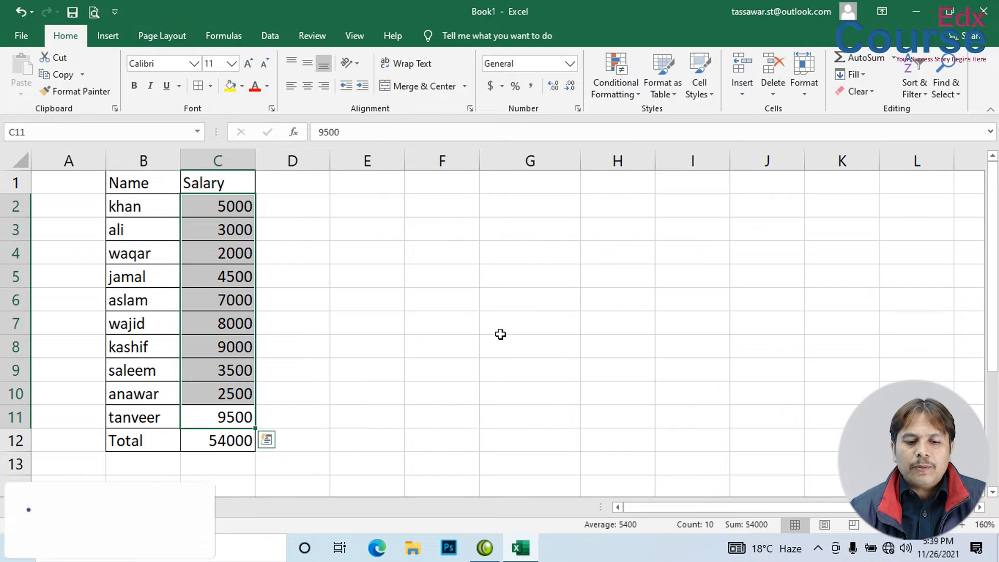
pyautogui.click(357, 333)
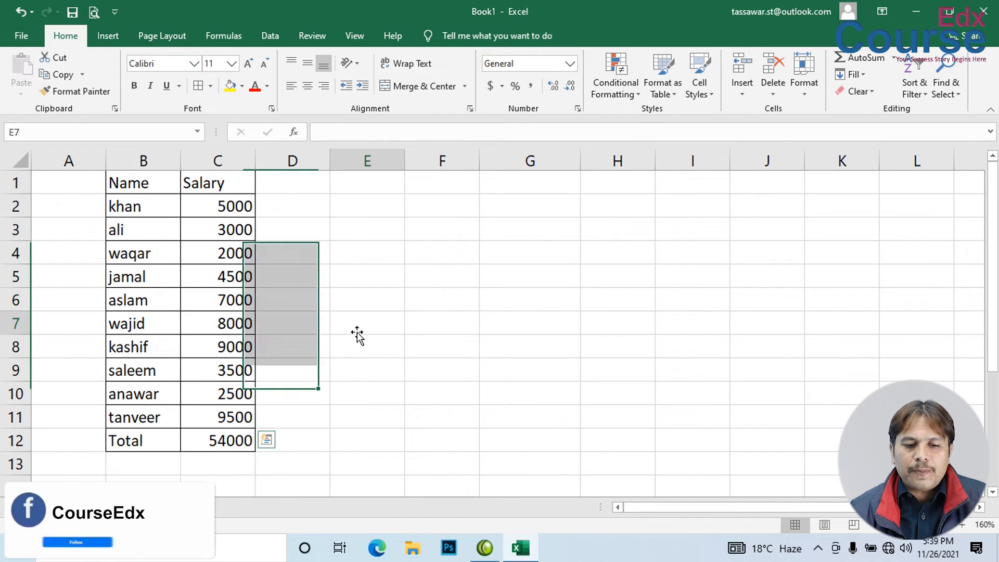
pyautogui.click(618, 73)
pyautogui.moveTo(657, 120)
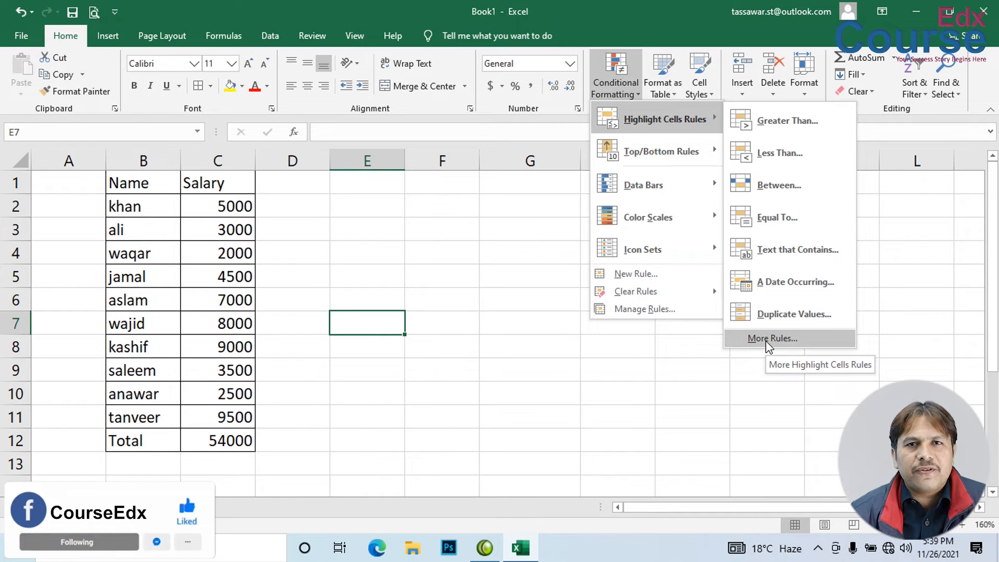
pyautogui.click(474, 270)
# Start a new conditional formatting rule for total cell C12 that uses a formula to determine which cells to format.
pyautogui.click(234, 445)
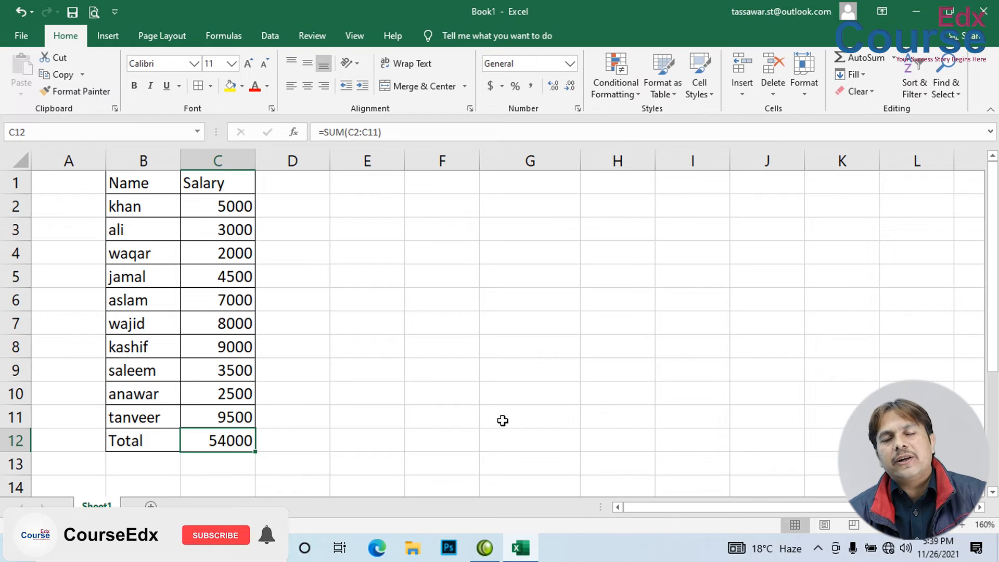
pyautogui.click(618, 79)
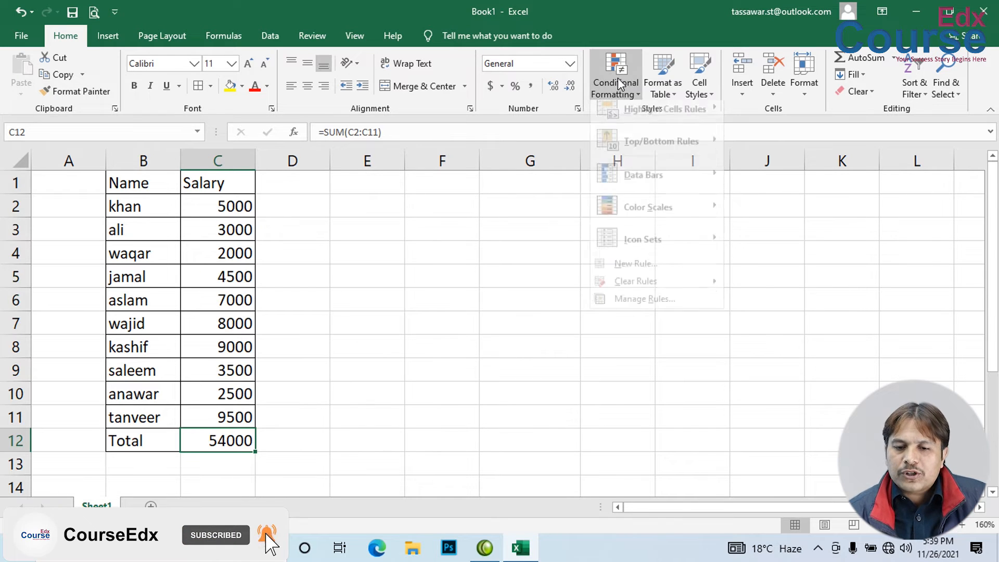
pyautogui.moveTo(633, 131)
pyautogui.click(792, 339)
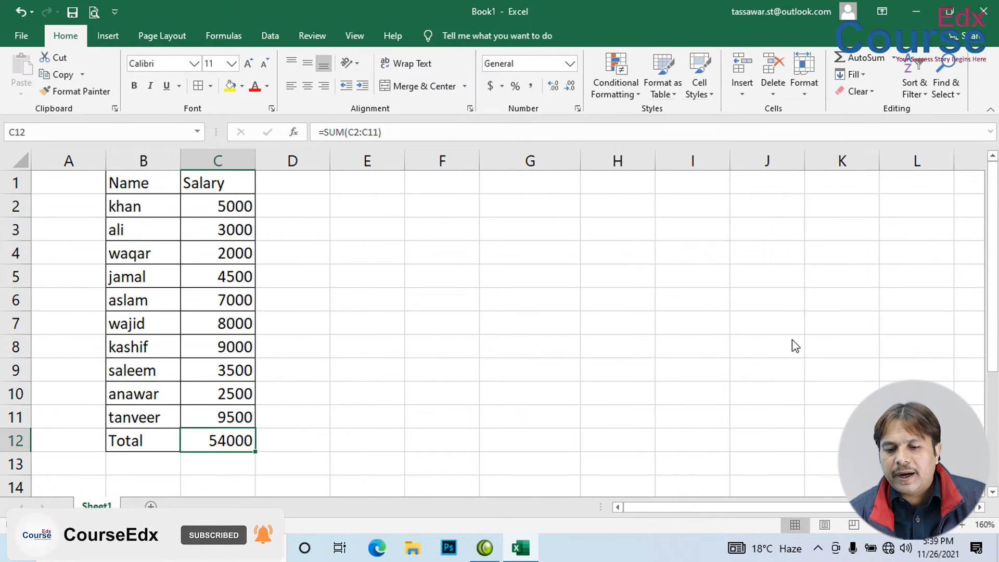
pyautogui.click(535, 177)
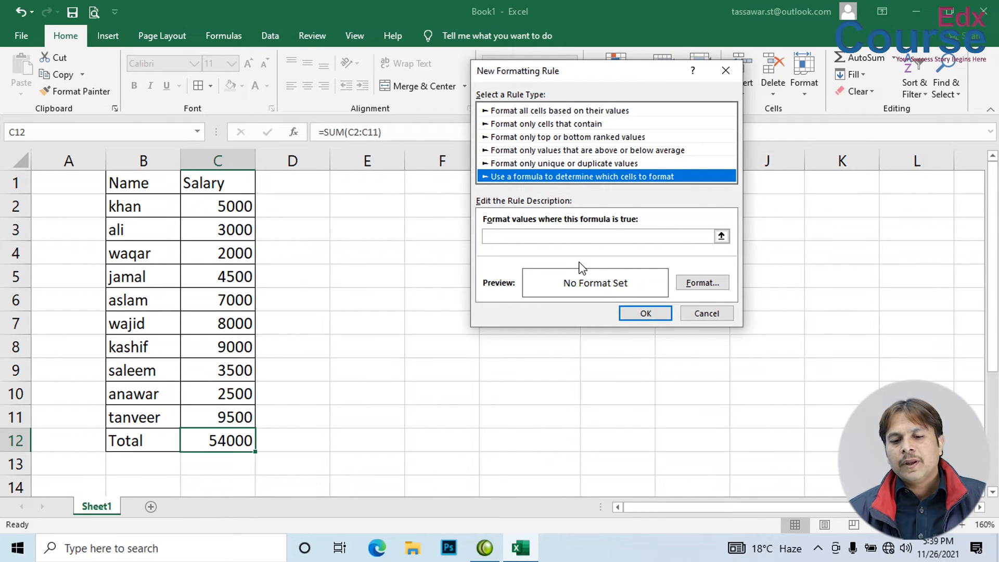
# Set the rule's formula to =sum($C$2:$C$11)>51000.
pyautogui.click(493, 236)
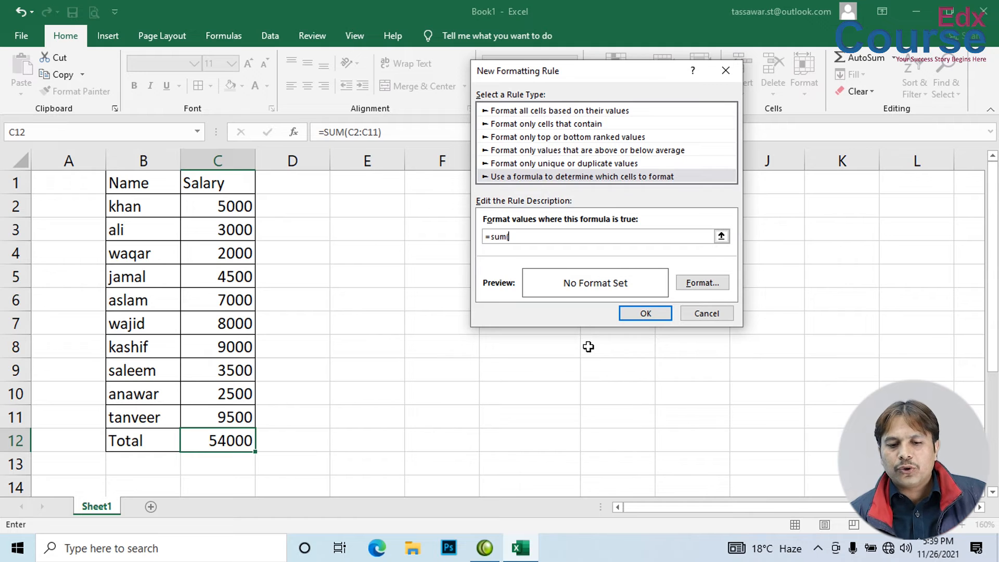
pyautogui.write('=sum(')
pyautogui.moveTo(207, 201); pyautogui.dragTo(217, 416)
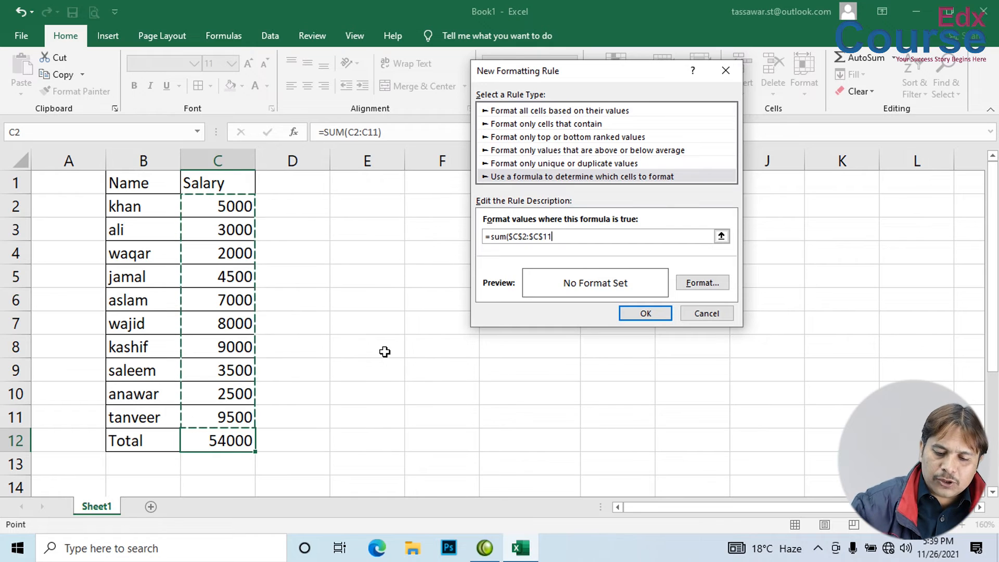
pyautogui.write(')')
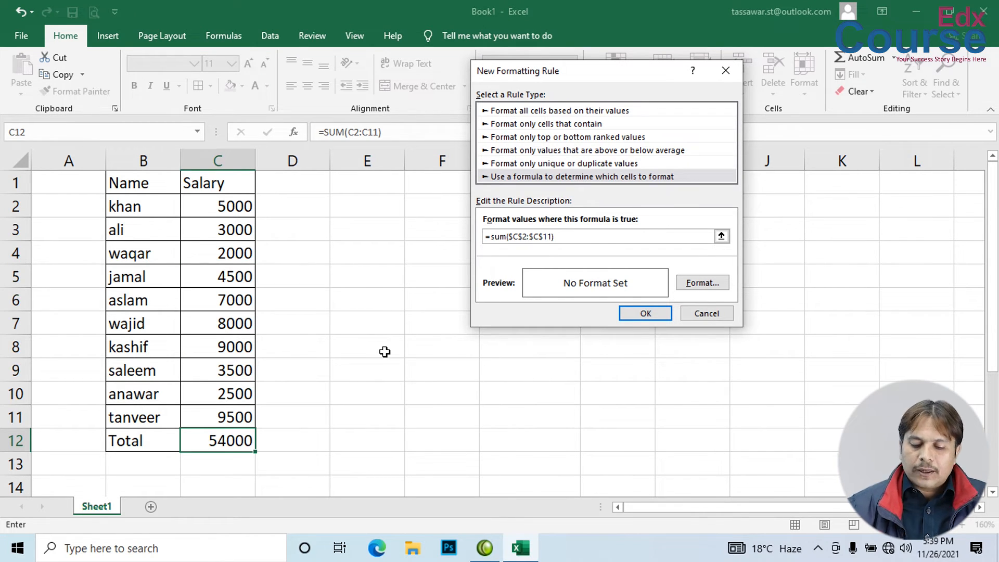
pyautogui.write('>')
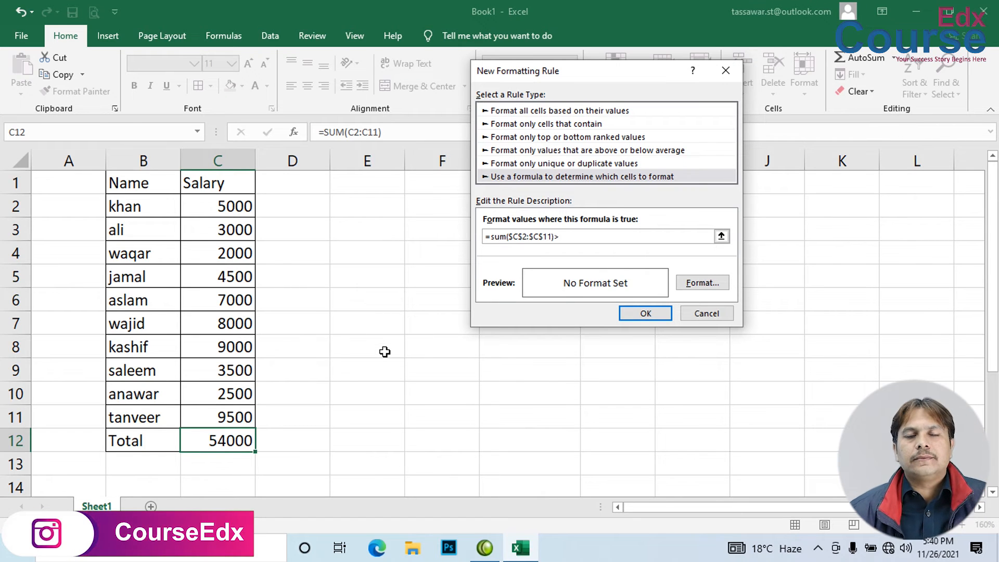
pyautogui.write('500')
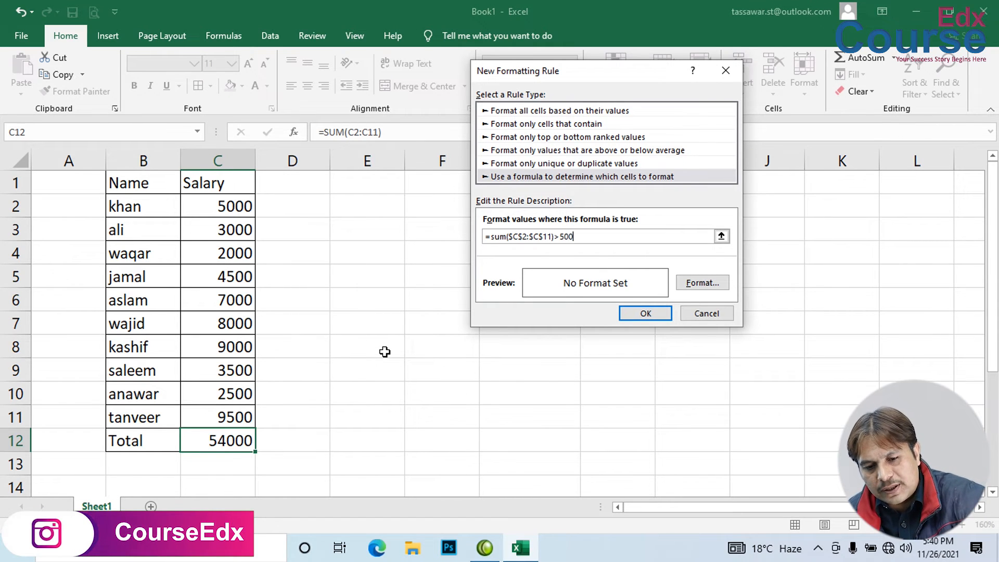
pyautogui.write('0')
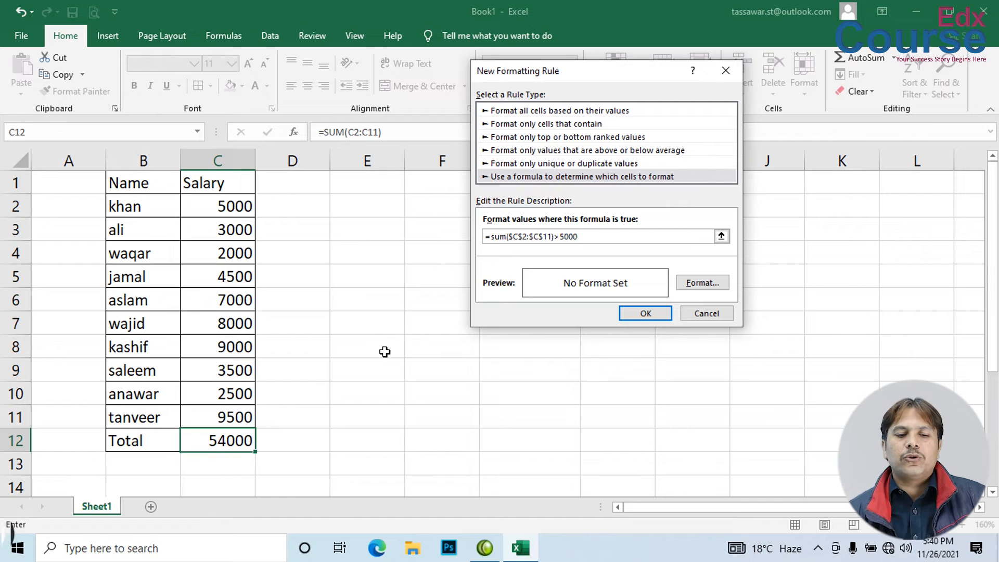
pyautogui.write('0')
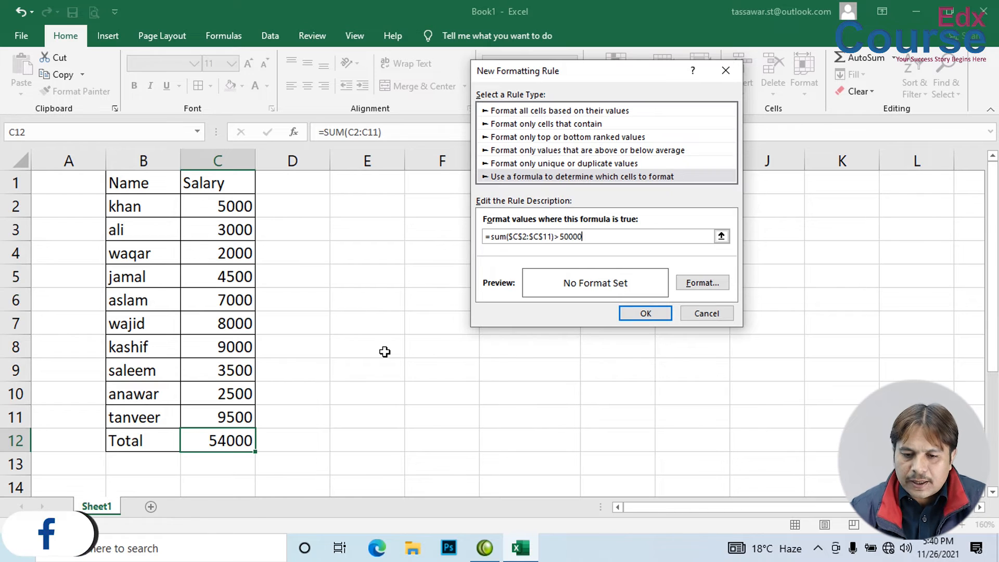
pyautogui.press('BackSpace')
pyautogui.press('BackSpace')
pyautogui.press('BackSpace')
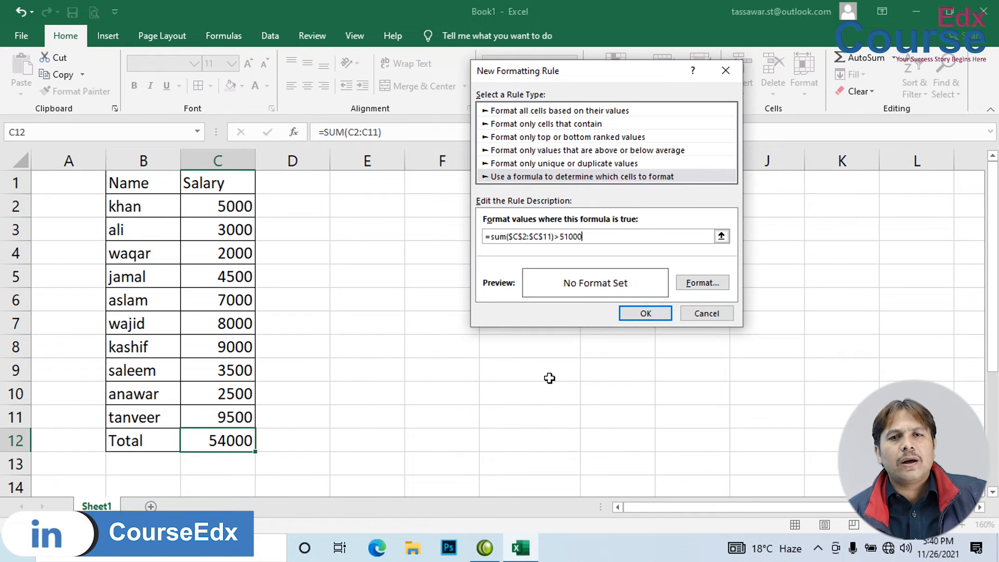
# Give the formula rule a light green fill and apply it to the total cell.
pyautogui.click(703, 284)
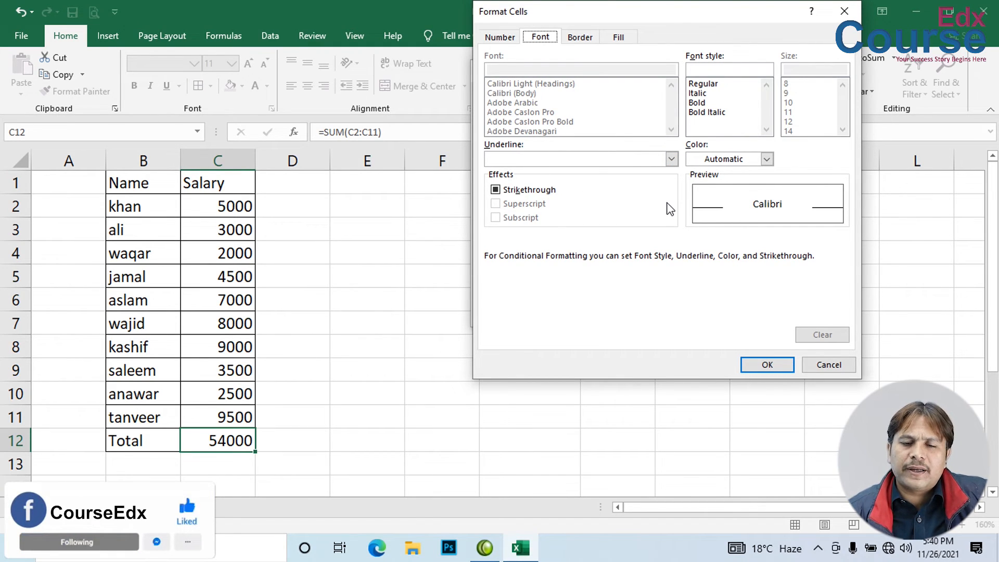
pyautogui.click(619, 37)
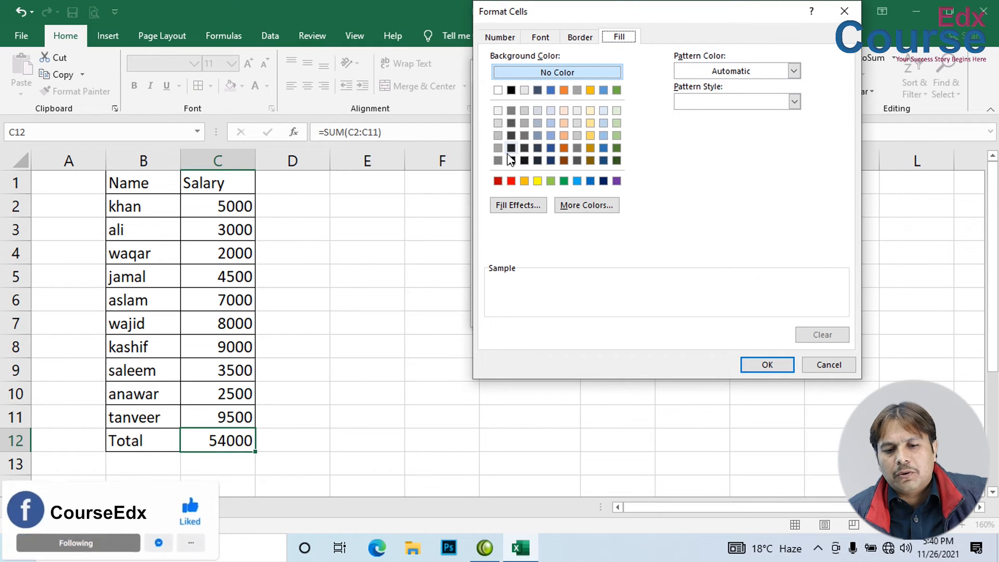
pyautogui.click(511, 181)
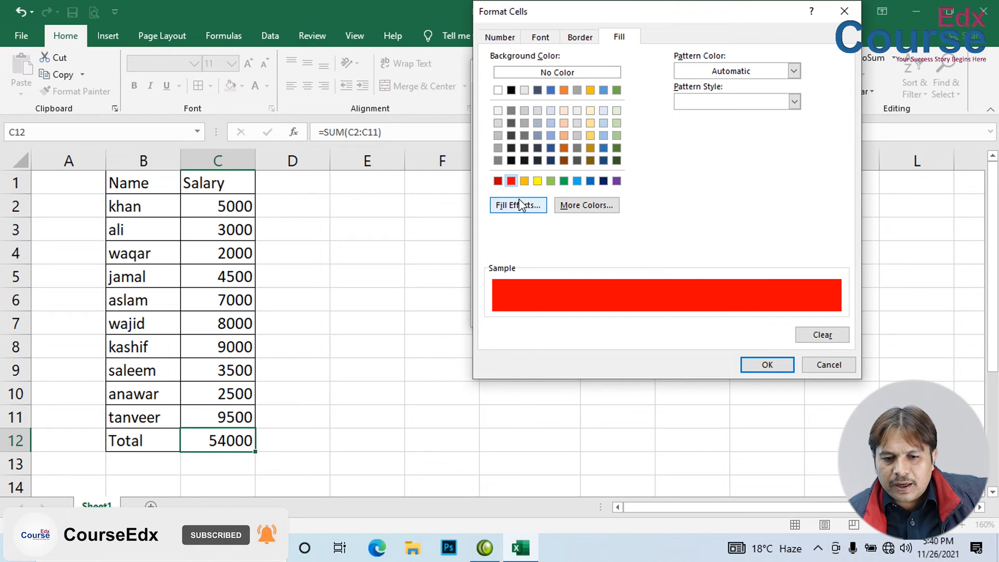
pyautogui.click(617, 111)
pyautogui.click(617, 124)
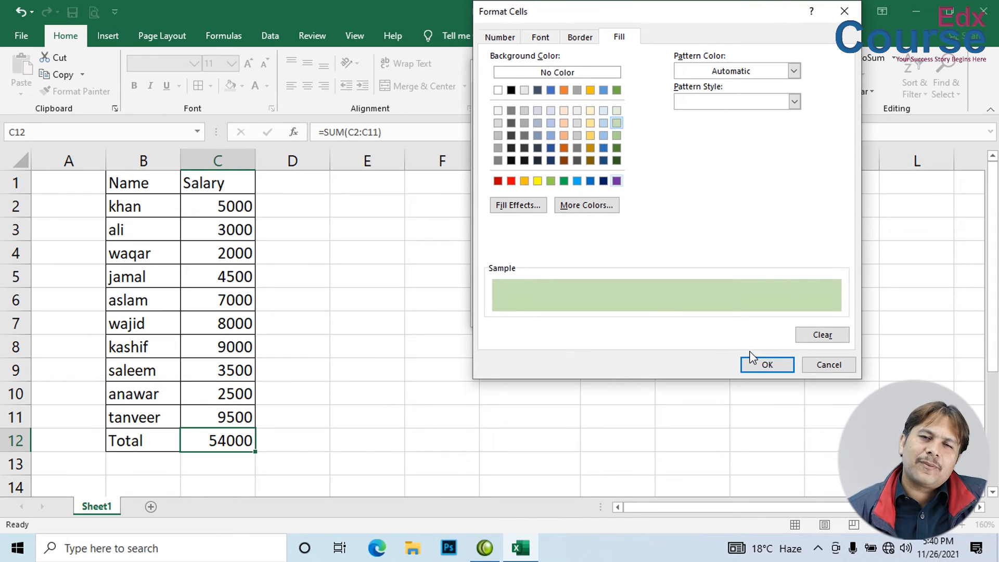
pyautogui.click(771, 368)
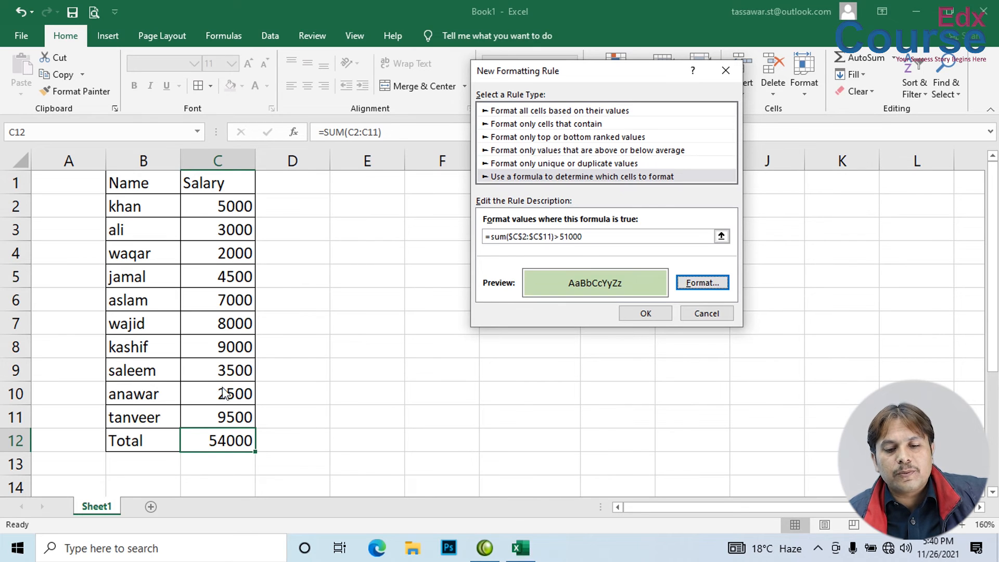
pyautogui.click(659, 318)
pyautogui.click(454, 317)
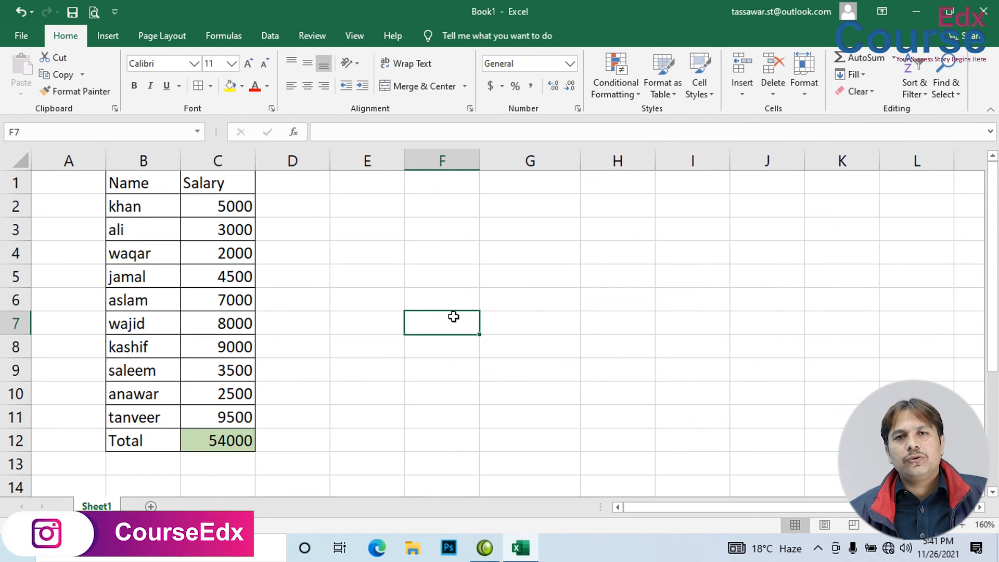
# Change the salary in cell C6 to 2000 to test the total's formatting rule.
pyautogui.press('Left')
pyautogui.press('Left')
pyautogui.press('Up')
pyautogui.press('Up')
pyautogui.press('Left')
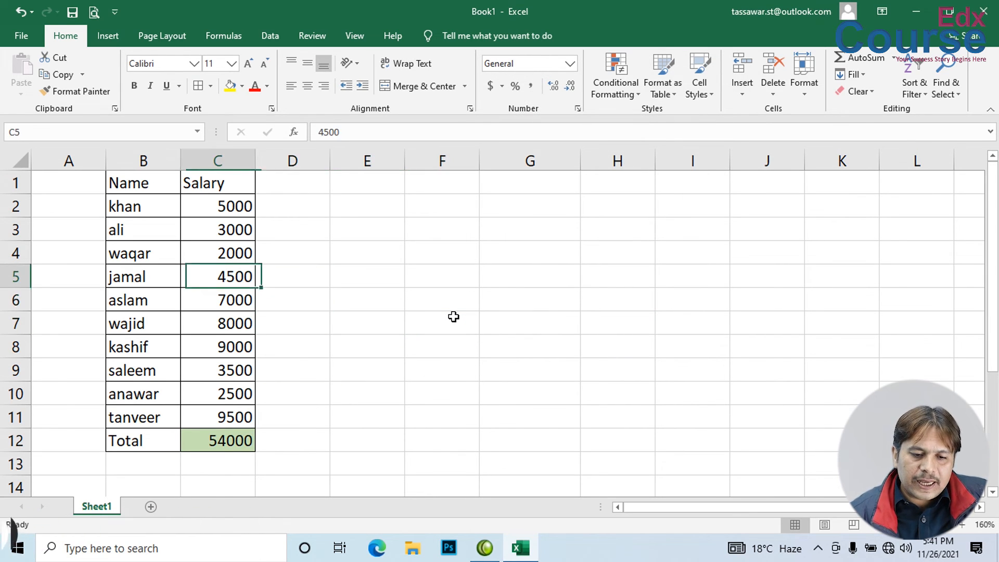
pyautogui.press('Down')
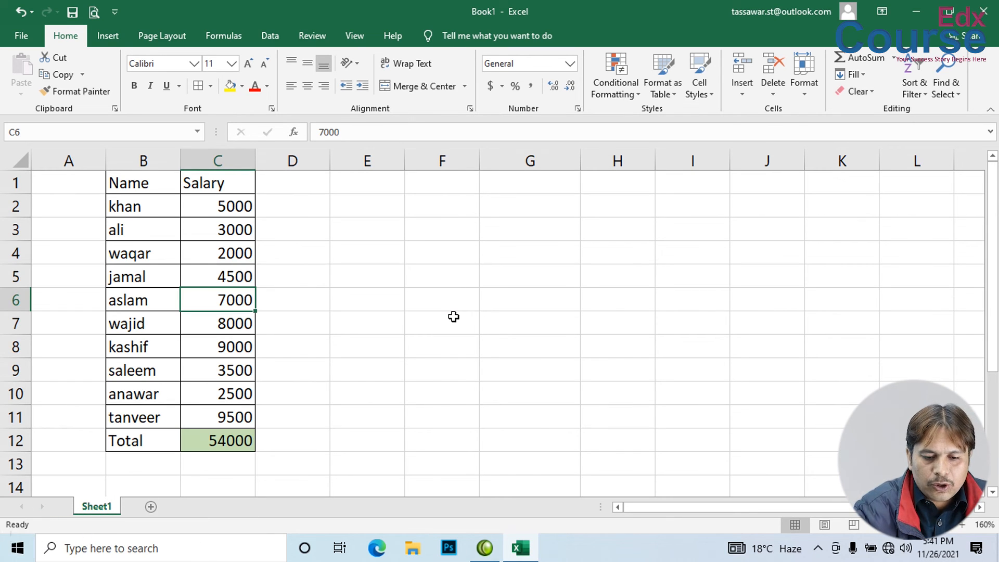
pyautogui.write('2000')
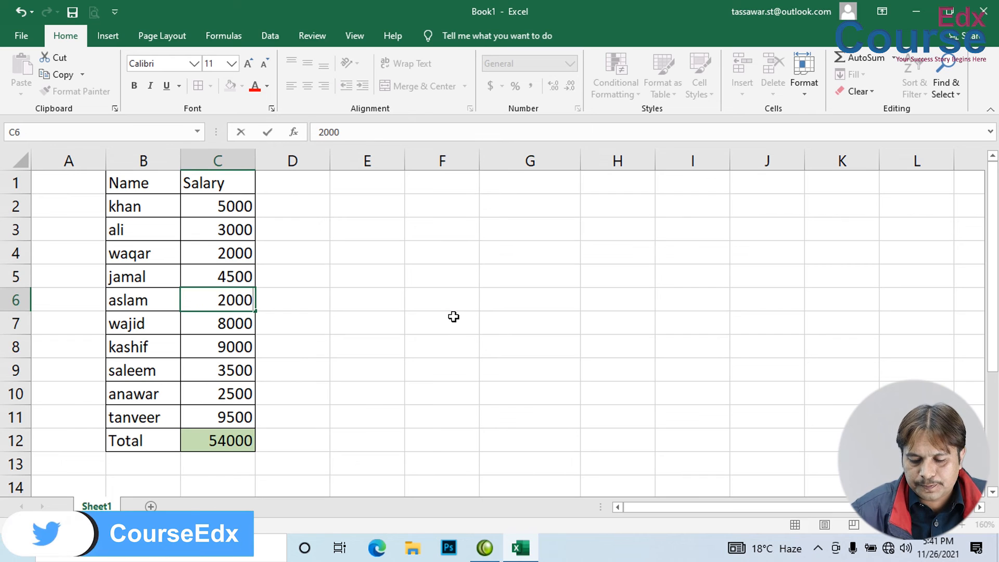
pyautogui.press('Return')
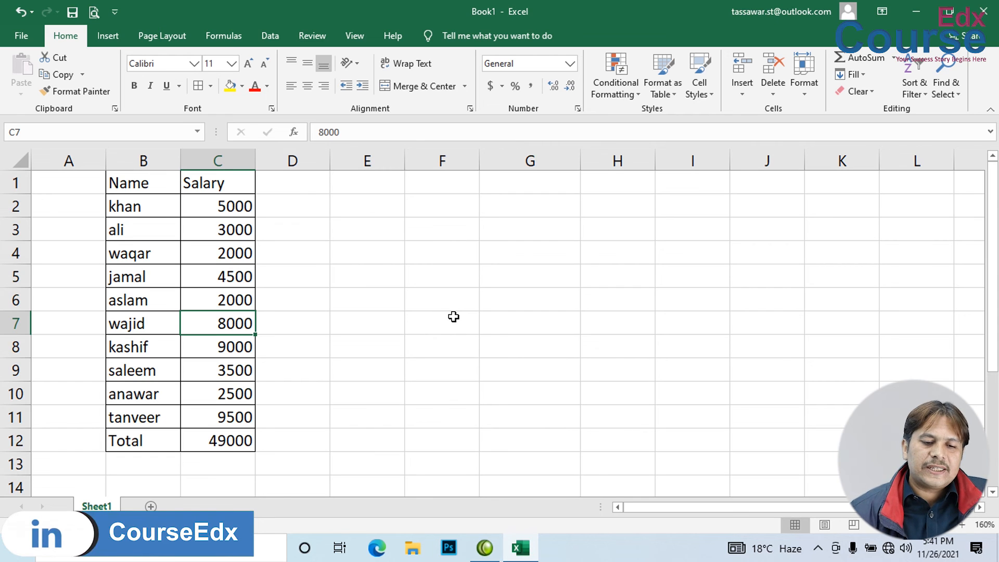
# Change the salary in cell C6 to 4000 to test the total's formatting rule at its threshold.
pyautogui.press('Up')
pyautogui.write('4000')
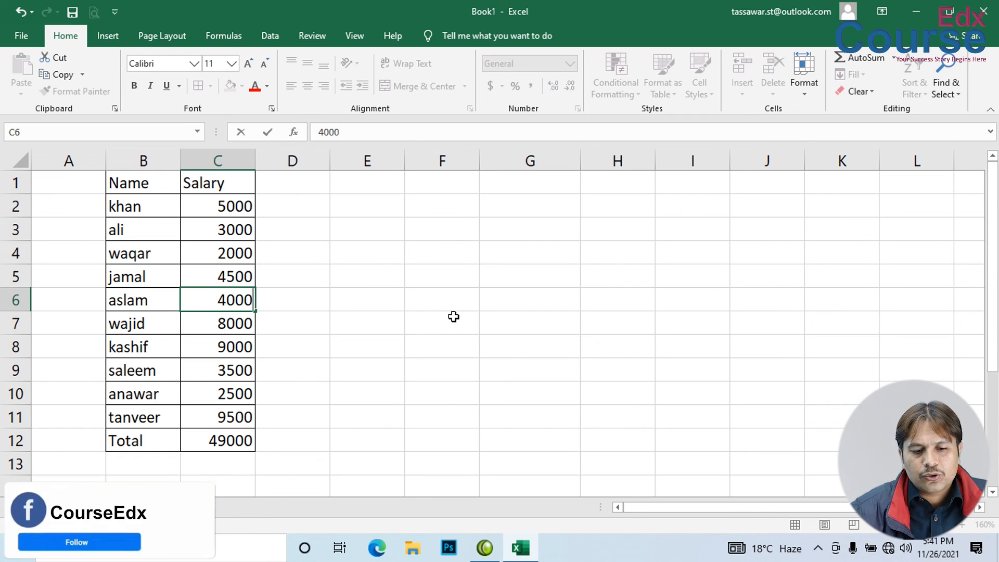
pyautogui.press('Return')
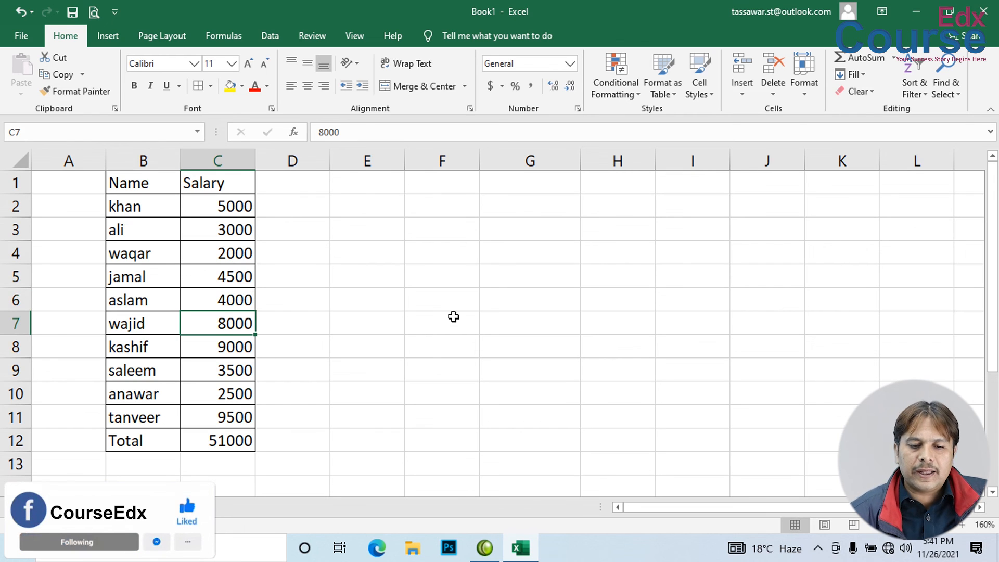
# Edit the salary in cell C5 to 4501 to push the total just past the rule's threshold.
pyautogui.press('Up')
pyautogui.press('Up')
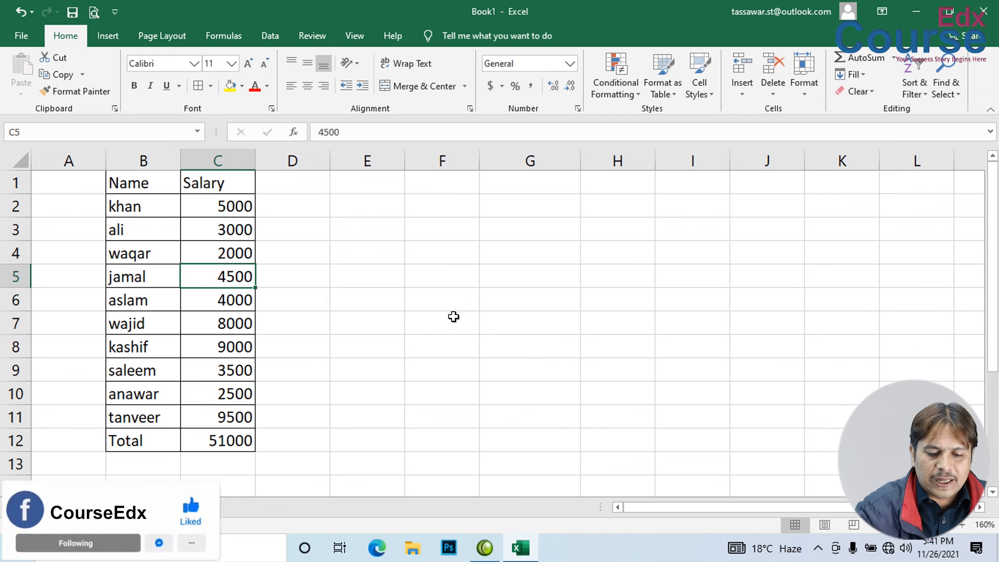
pyautogui.press('F2')
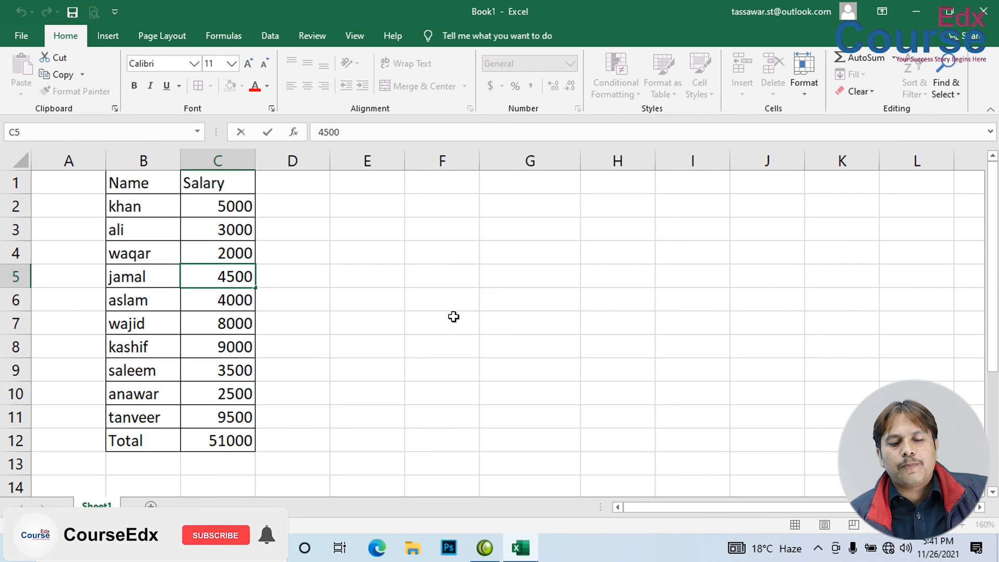
pyautogui.press('BackSpace')
pyautogui.write('1')
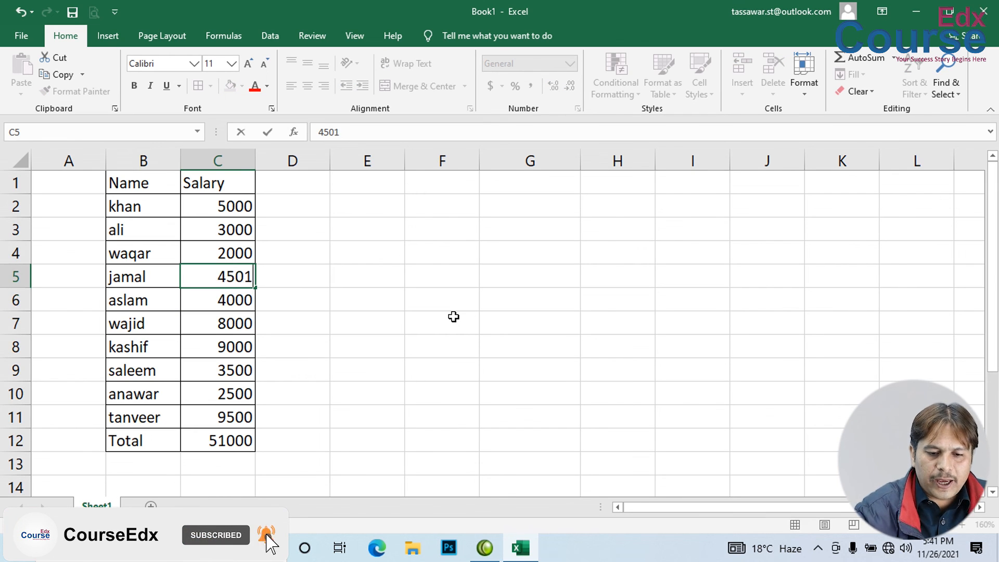
pyautogui.press('Return')
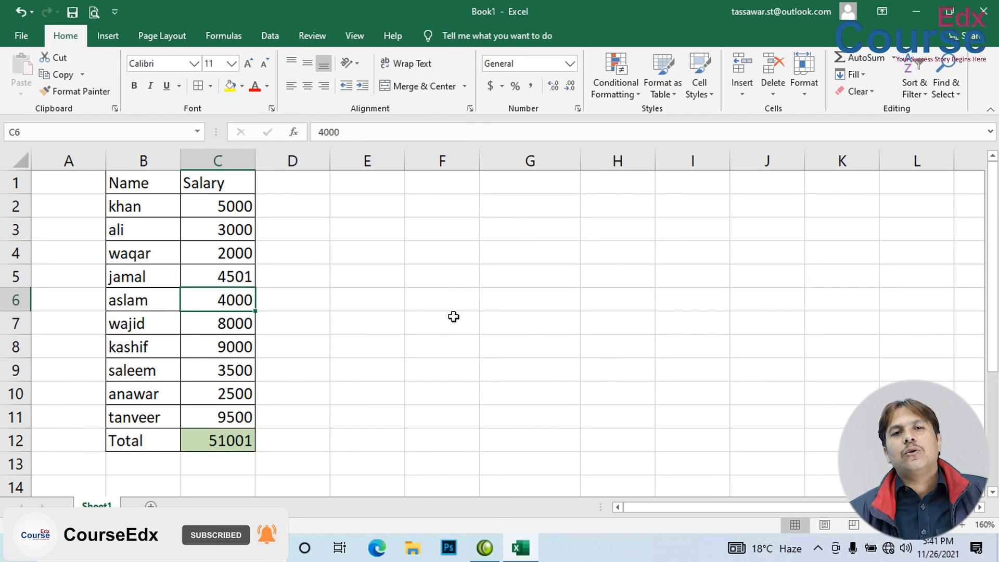